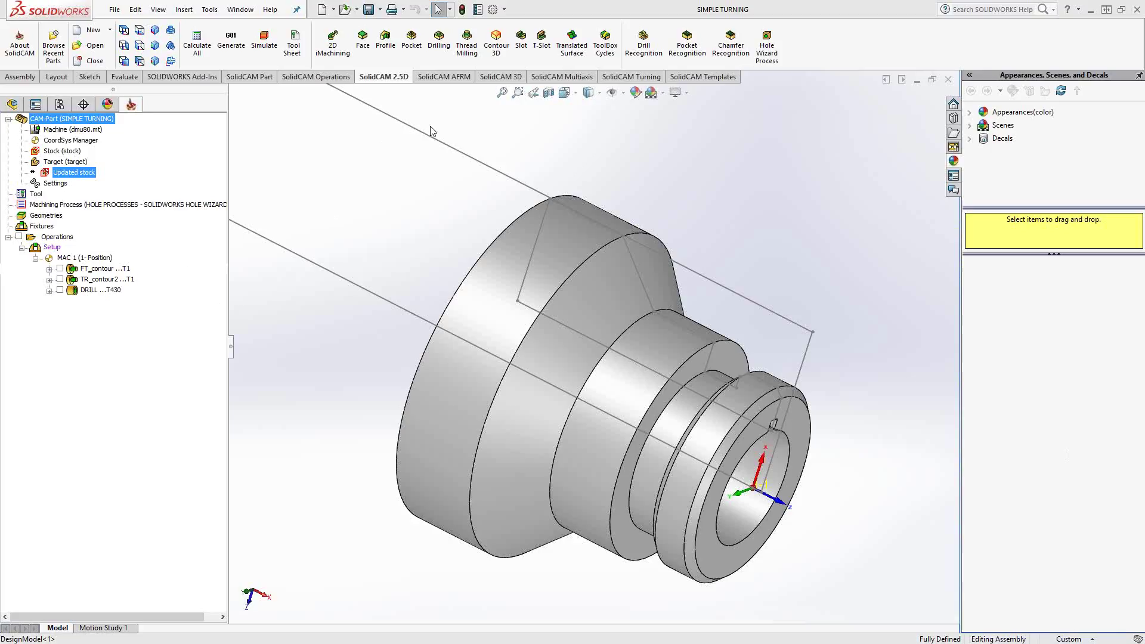
- Start a new Cutoff operation from the SolidCAM Turning tab and move its dialog aside
left_click(622, 77)
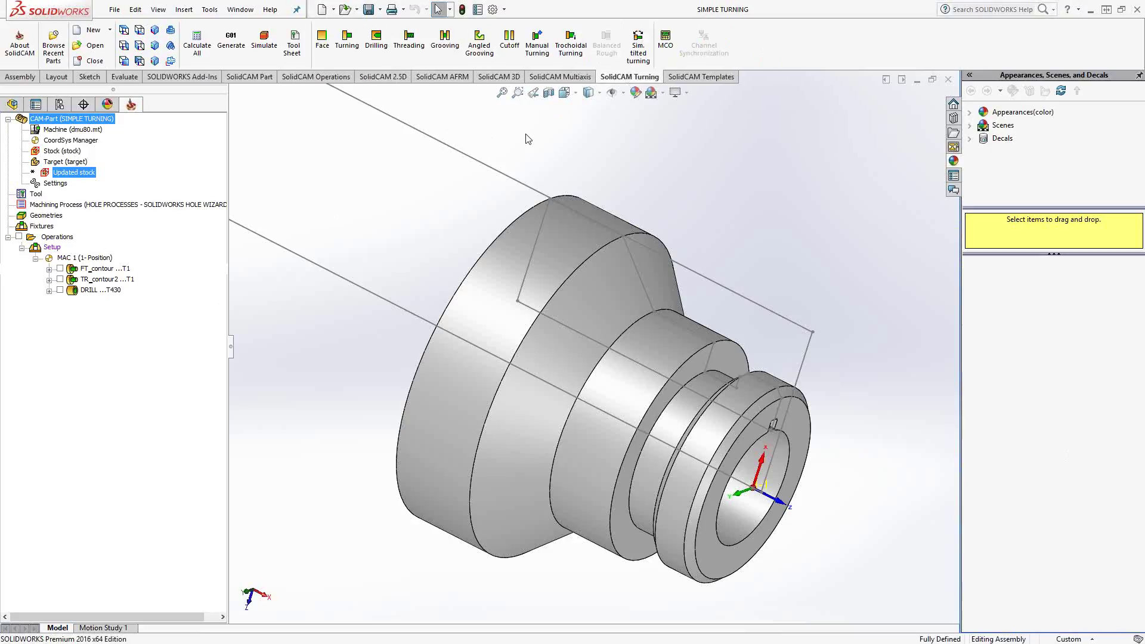
left_click(511, 38)
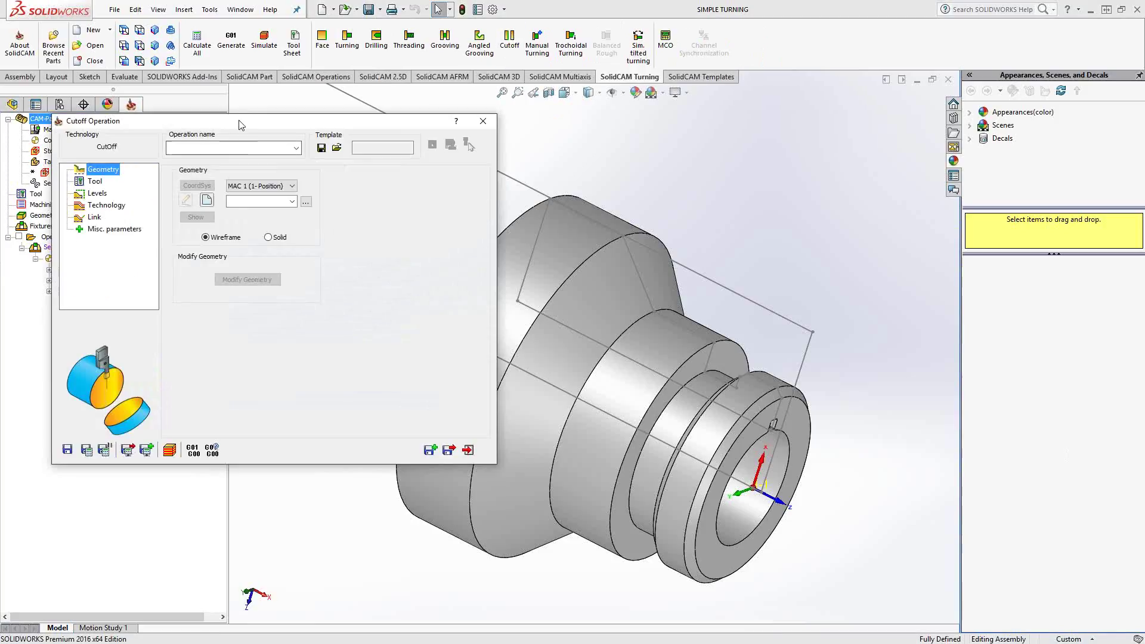
left_click_drag(241, 123, 323, 192)
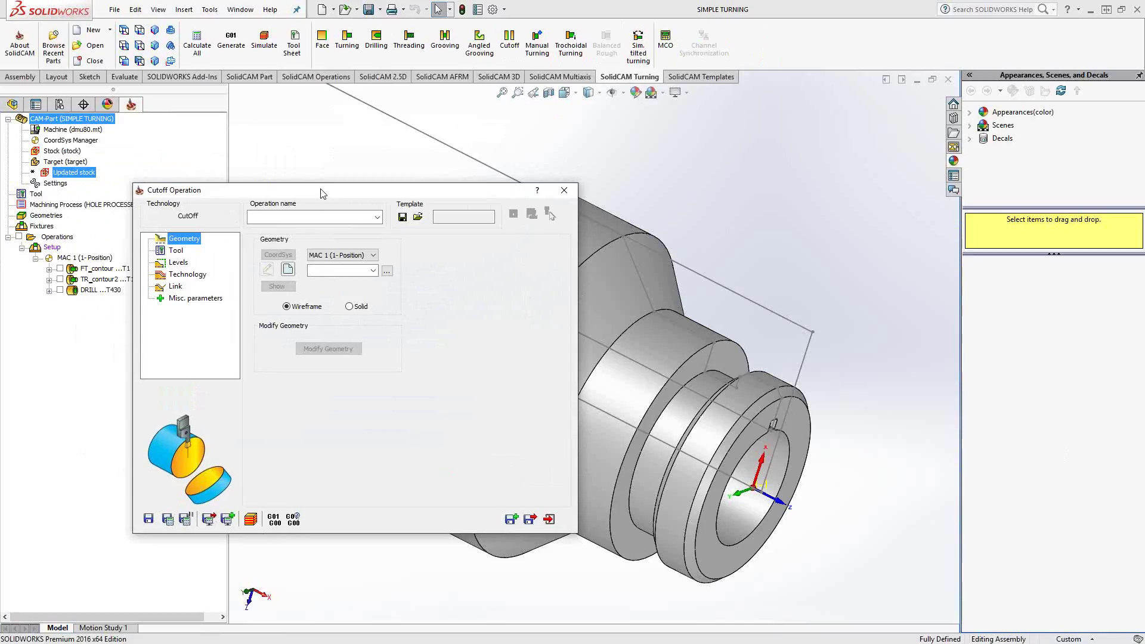
- Create geometry contour1 as a single chain on the cylinder's top outer edge
left_click(289, 270)
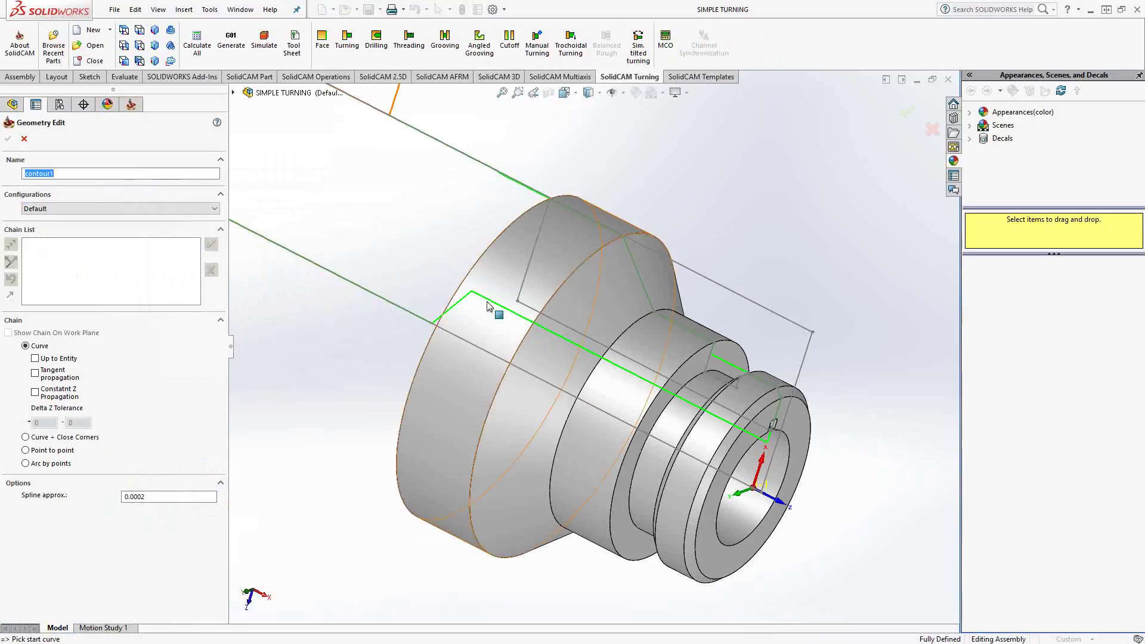
scroll(531, 270, "up", 3)
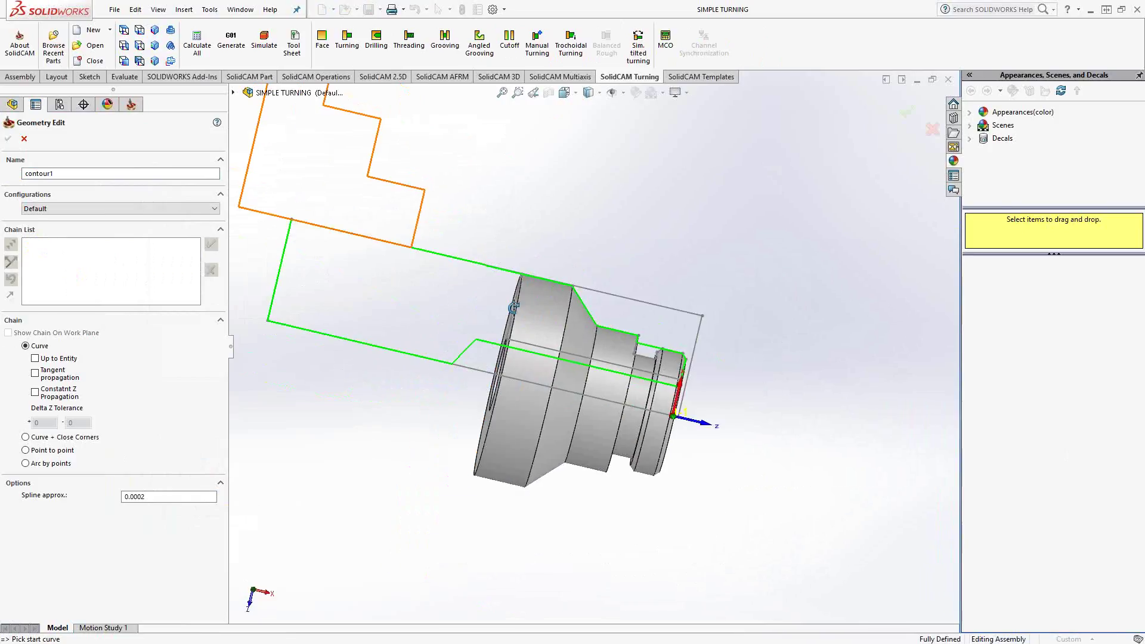
scroll(590, 434, "down", 4)
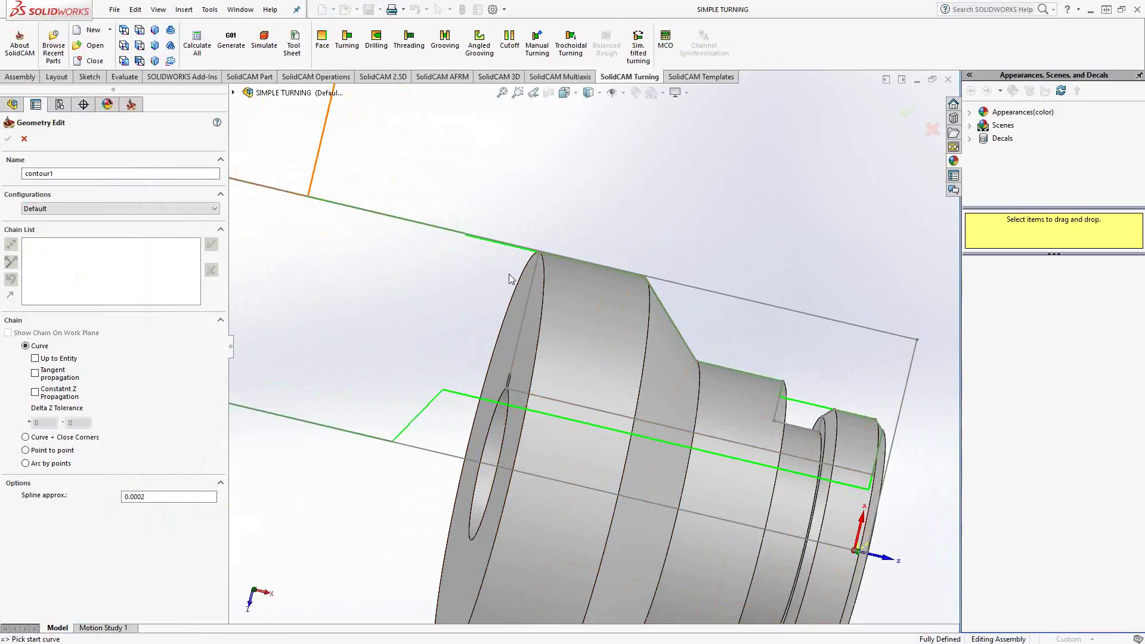
left_click(533, 289)
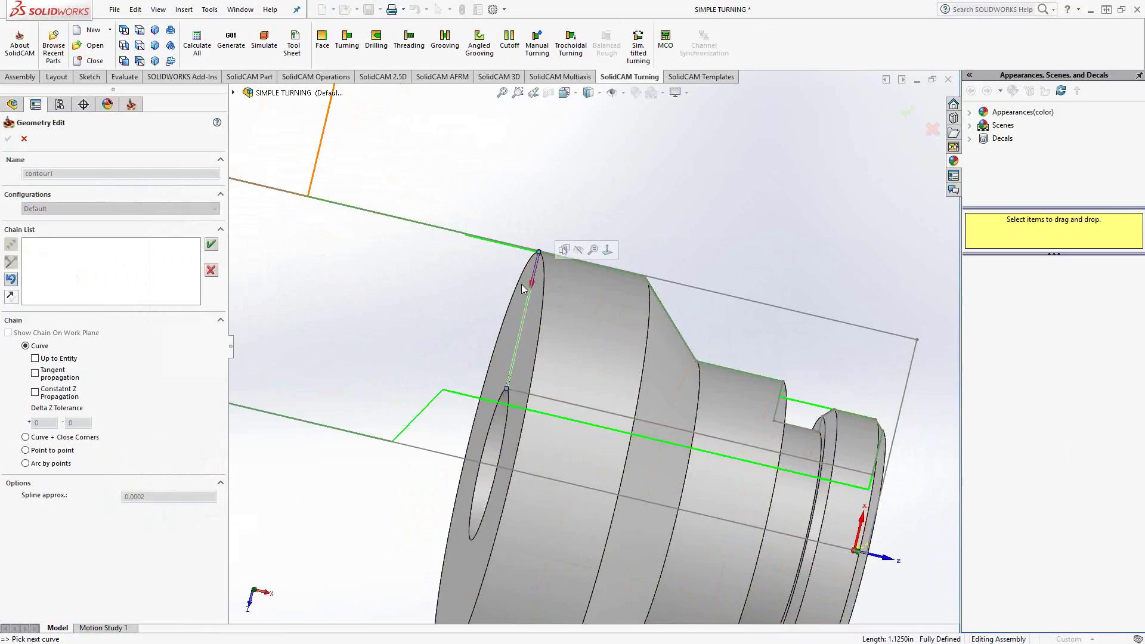
left_click(212, 246)
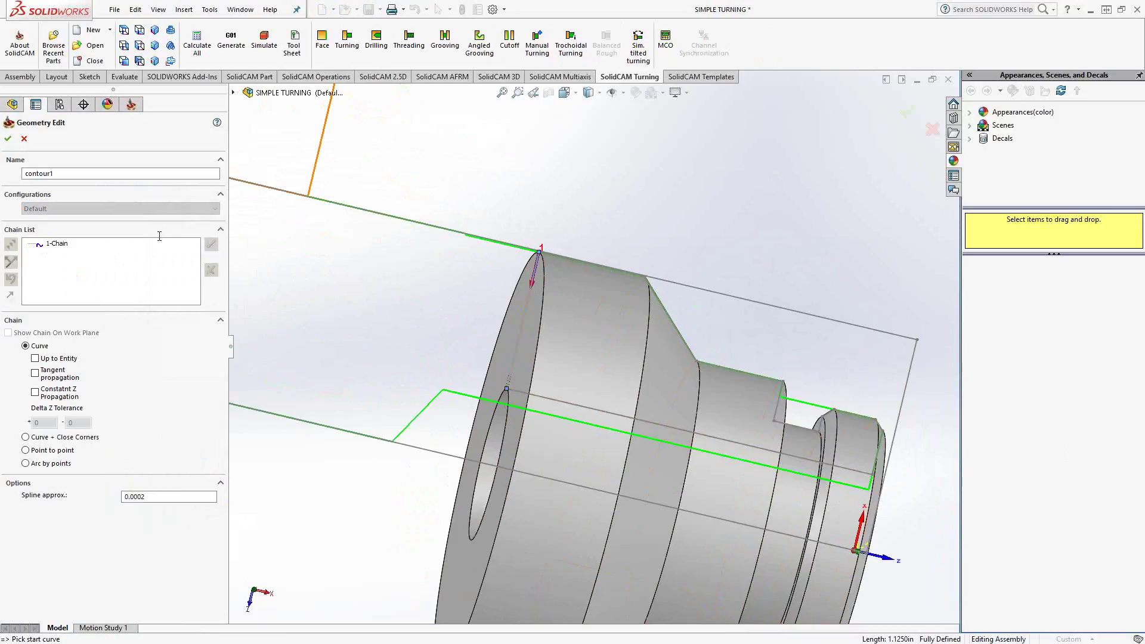
left_click(7, 140)
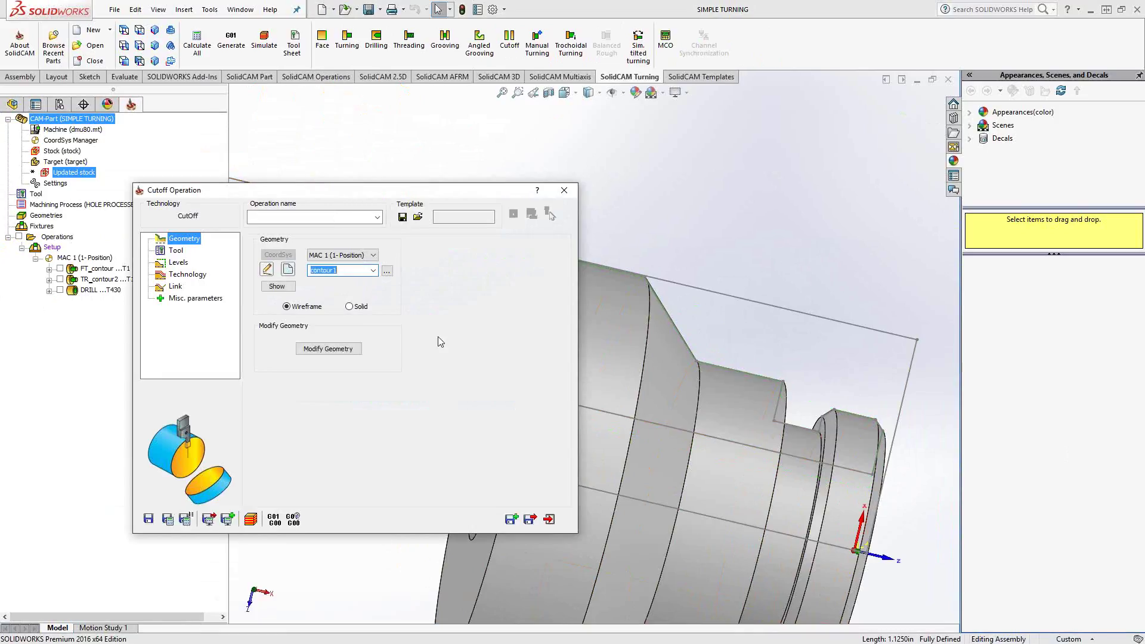
- Turn off Auto extend End to Stock and set End Extension Distance to .2
left_click(329, 350)
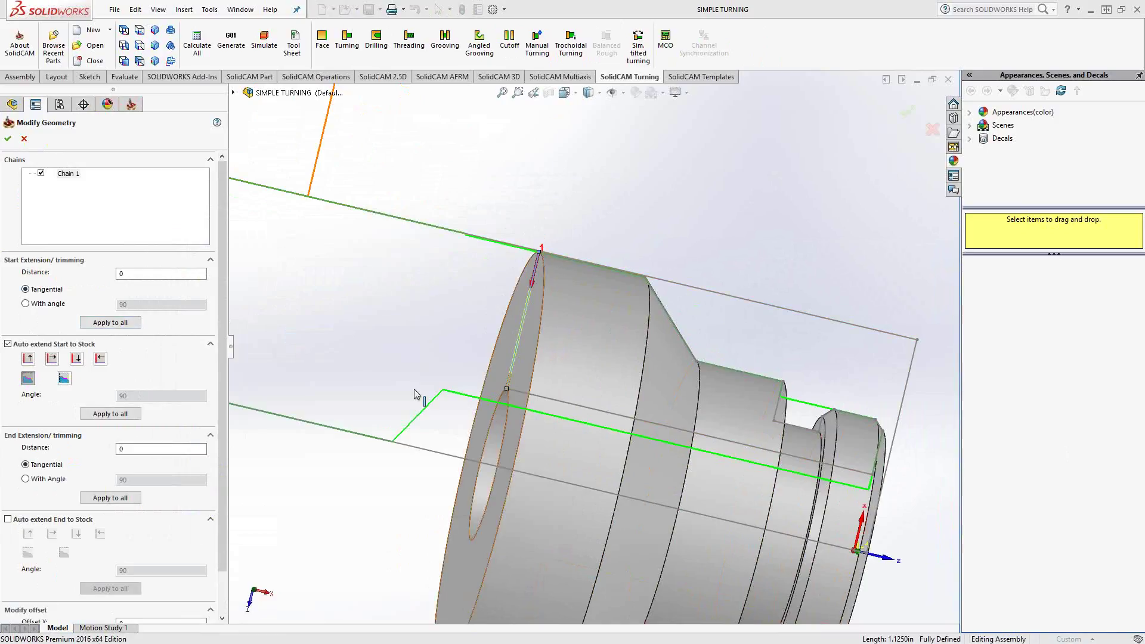
left_click(8, 520)
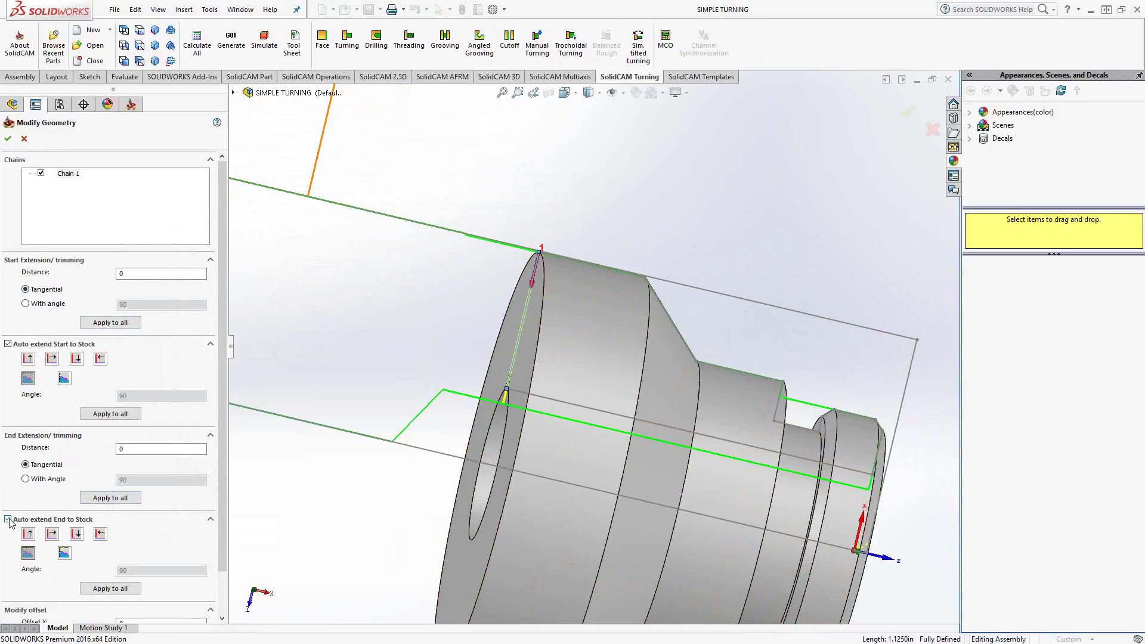
left_click(9, 520)
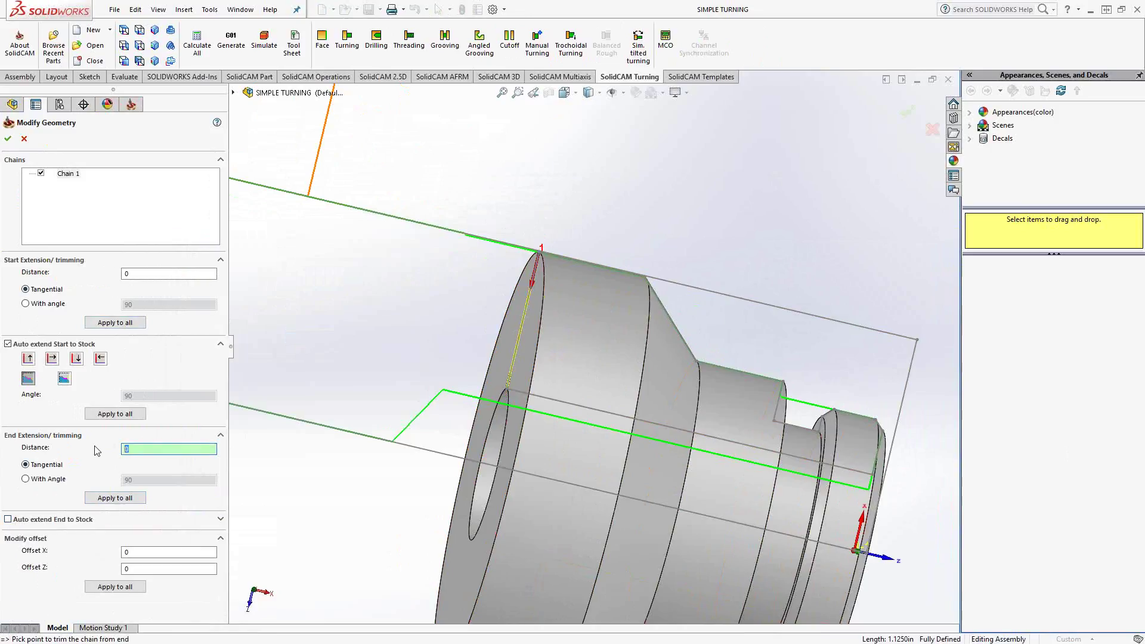
type(".2")
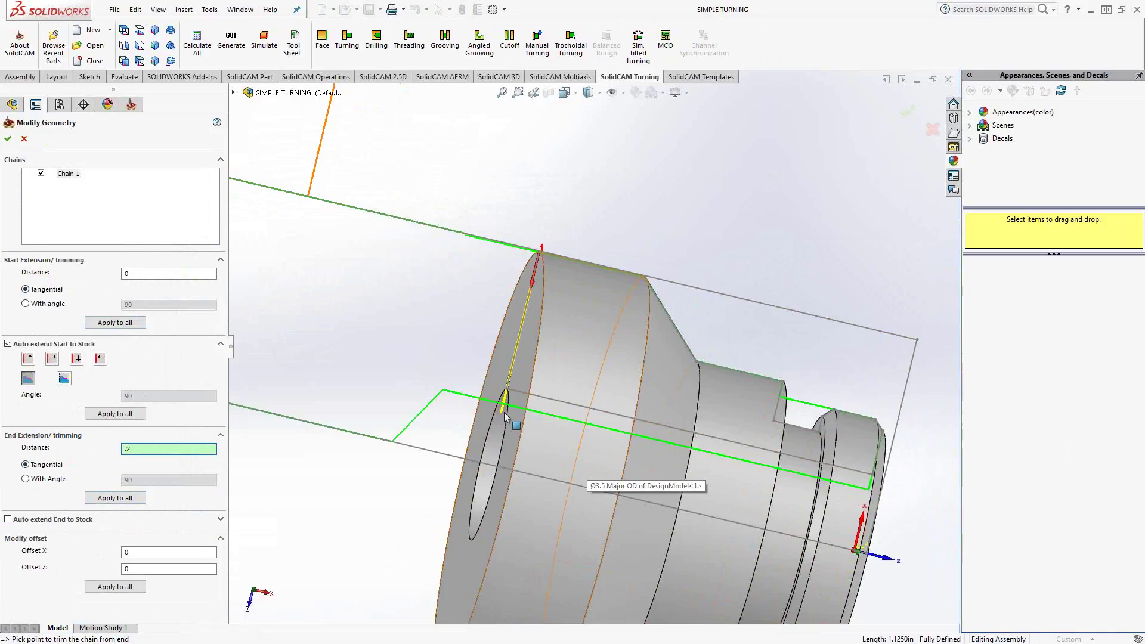
- Confirm the geometry changes and choose external grooving tool 2 from the tool library
left_click(7, 141)
left_click(167, 251)
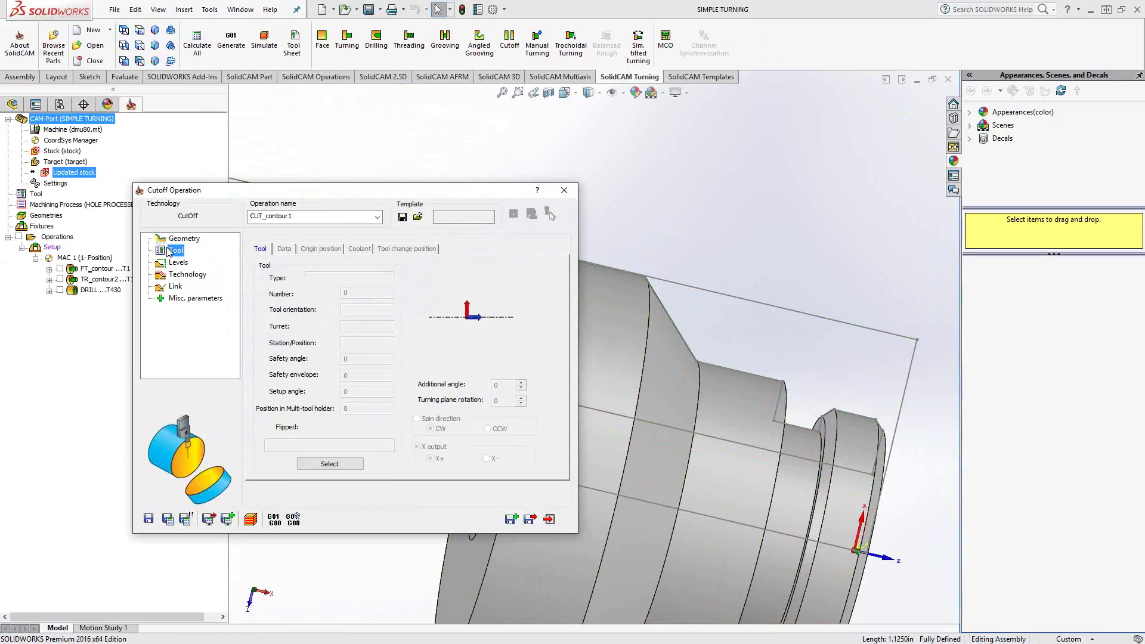
left_click(358, 466)
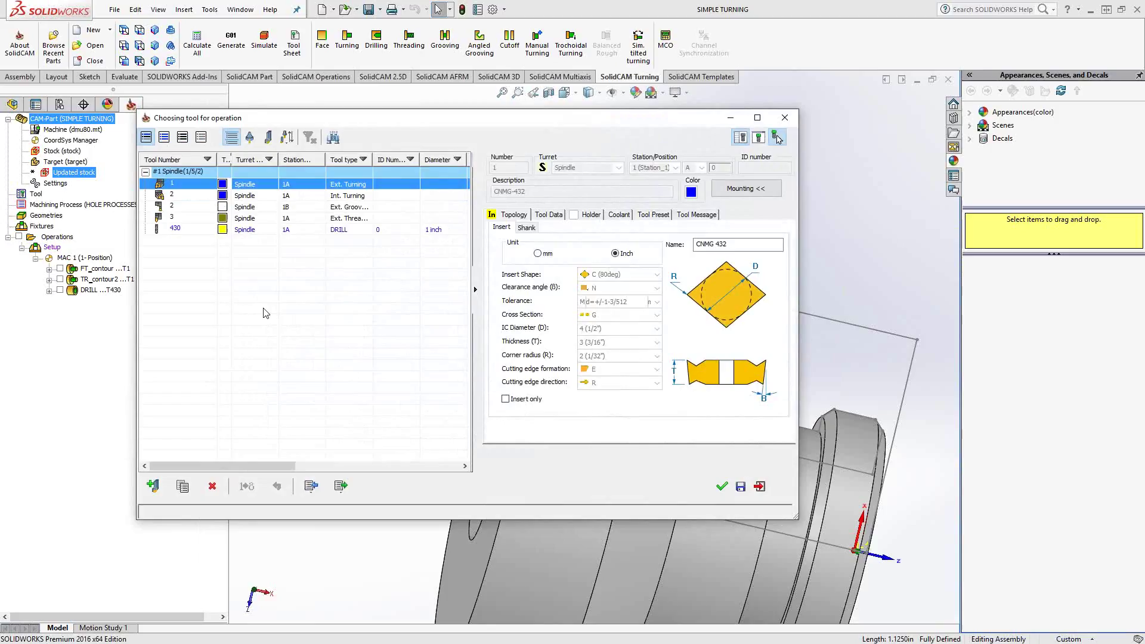
left_click(184, 209)
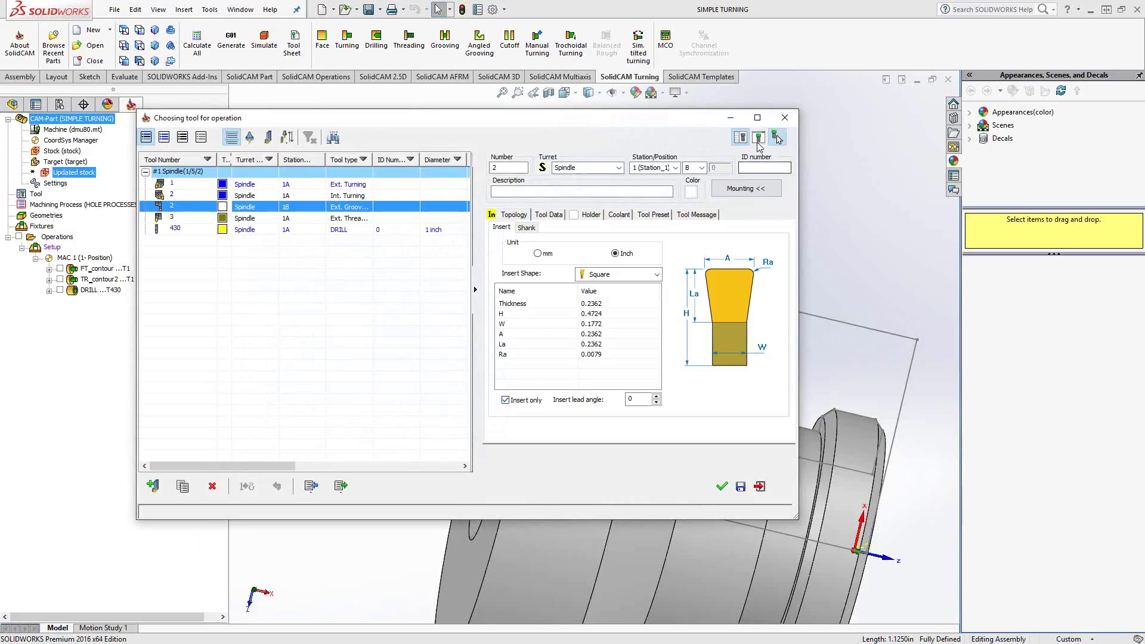
- Inspect the grooving insert preview, confirm tool 2, and orient it vertically
left_click(759, 138)
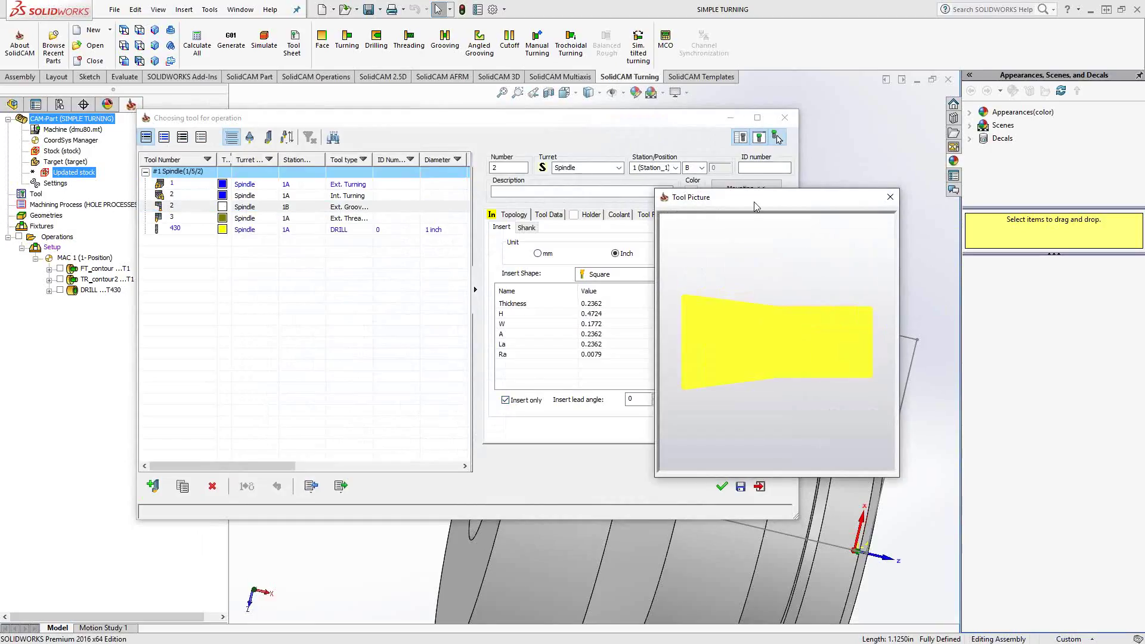
left_click_drag(754, 202, 718, 171)
left_click_drag(729, 299, 770, 301)
left_click(854, 167)
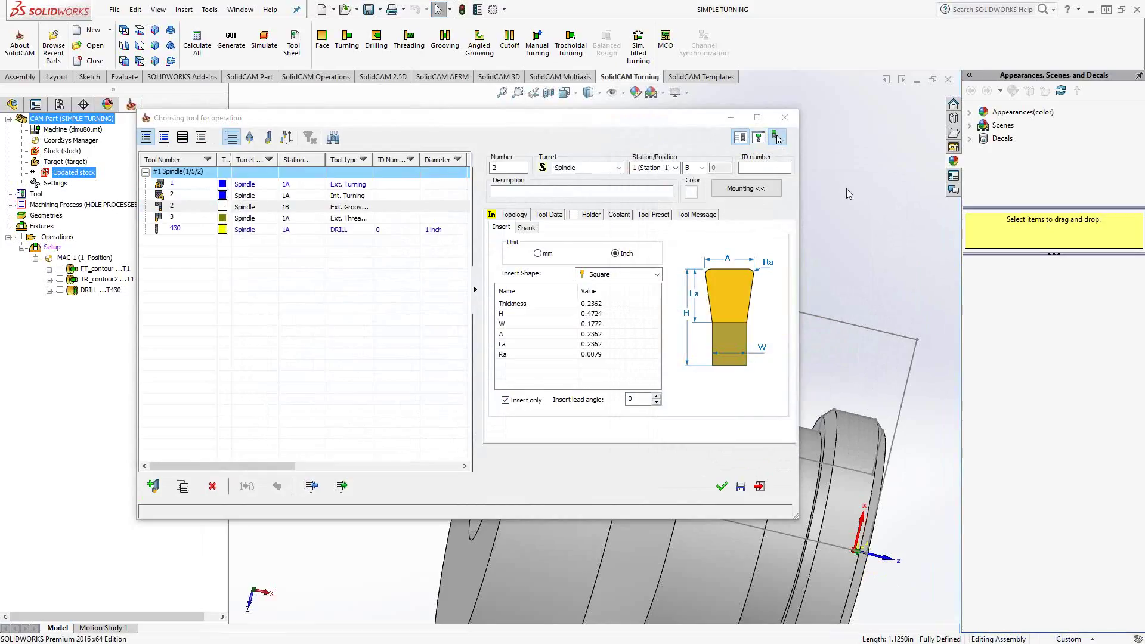
left_click(722, 487)
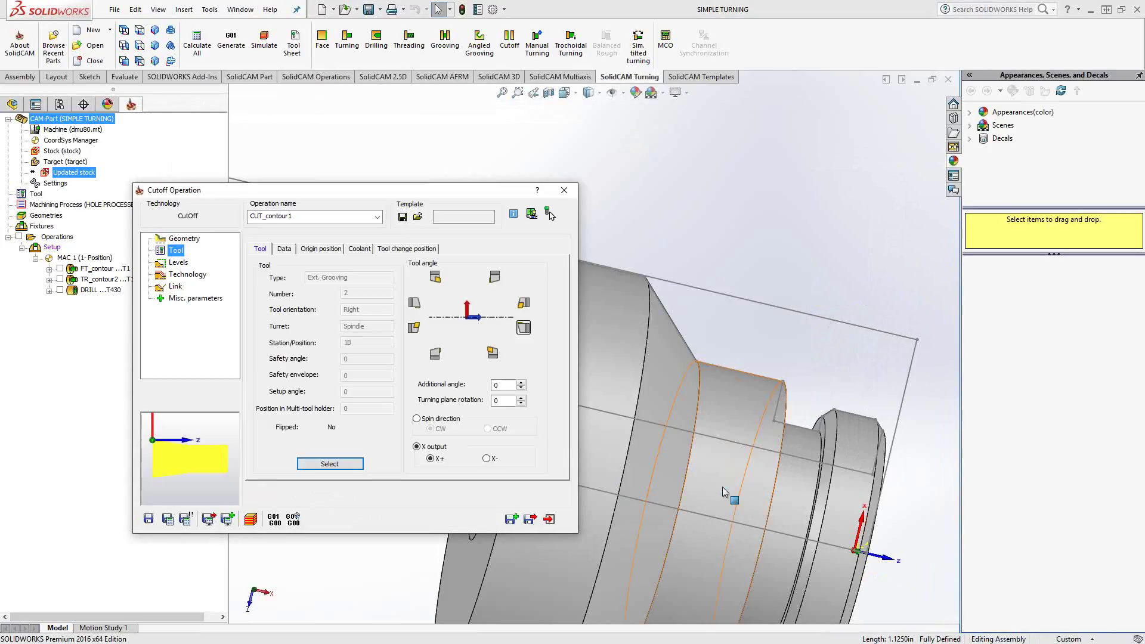
left_click(493, 279)
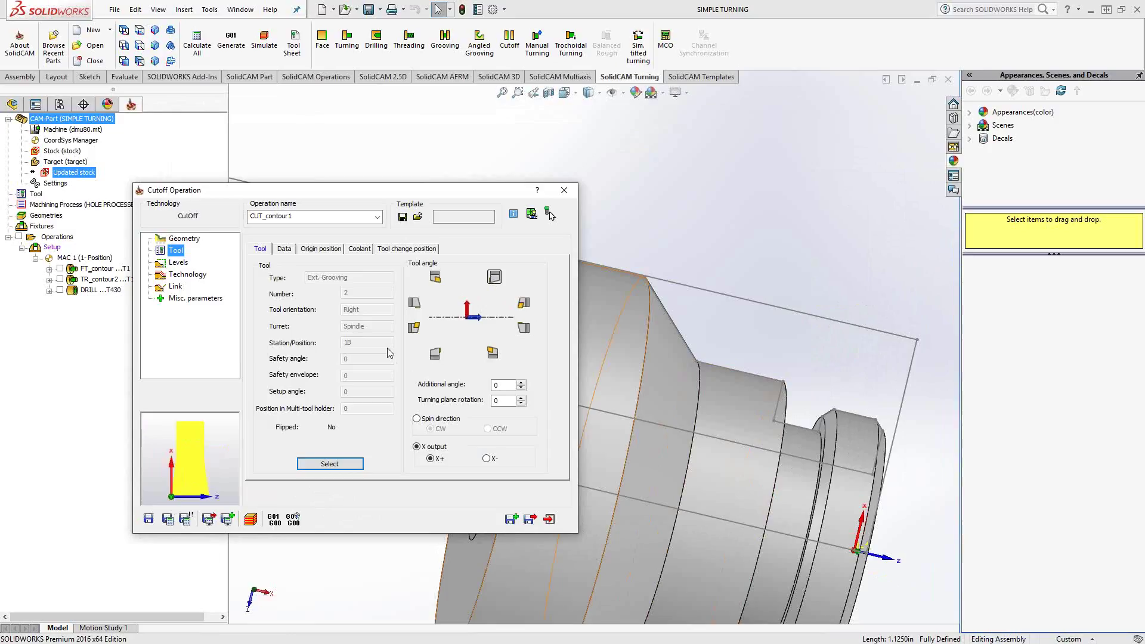
left_click(178, 263)
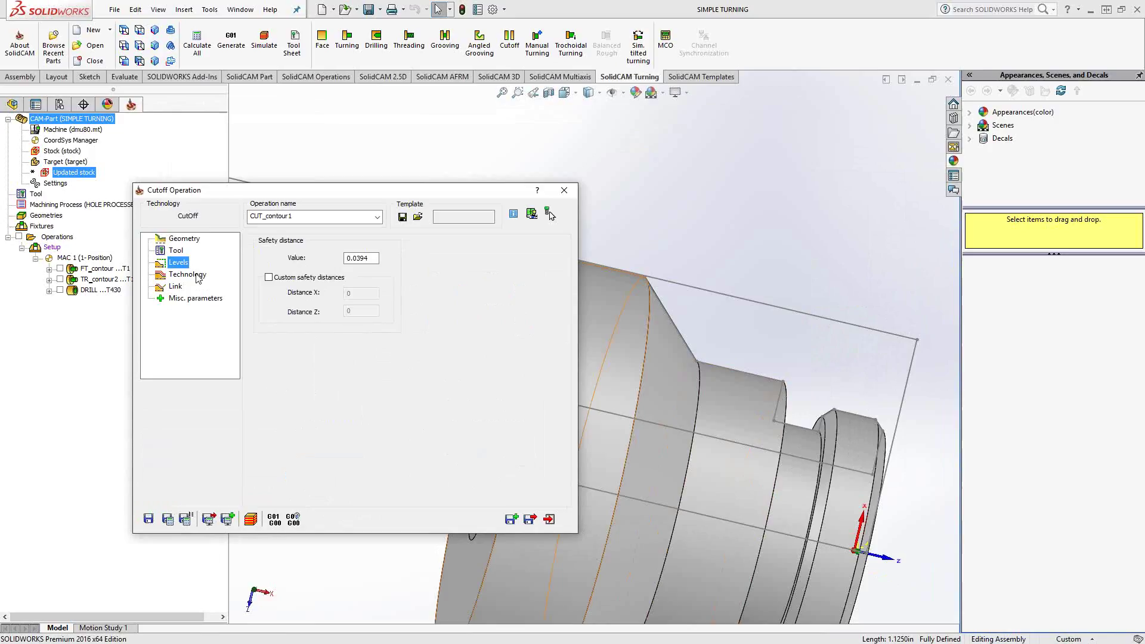
- Keep tool side Left and set Step down to Single on the Technology page
left_click(198, 276)
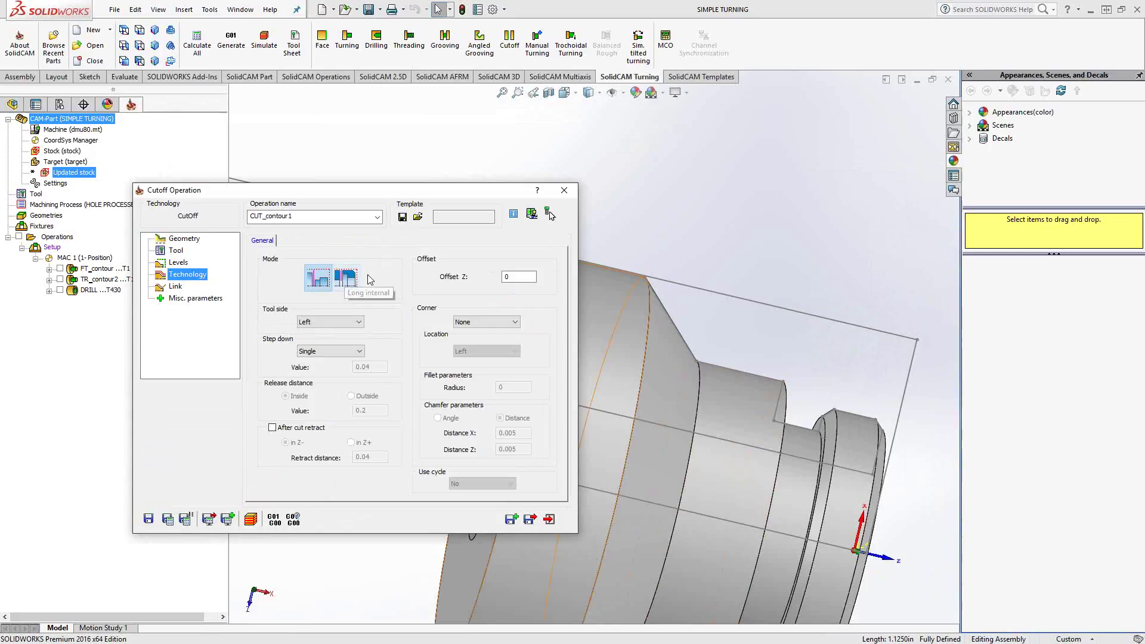
left_click(358, 324)
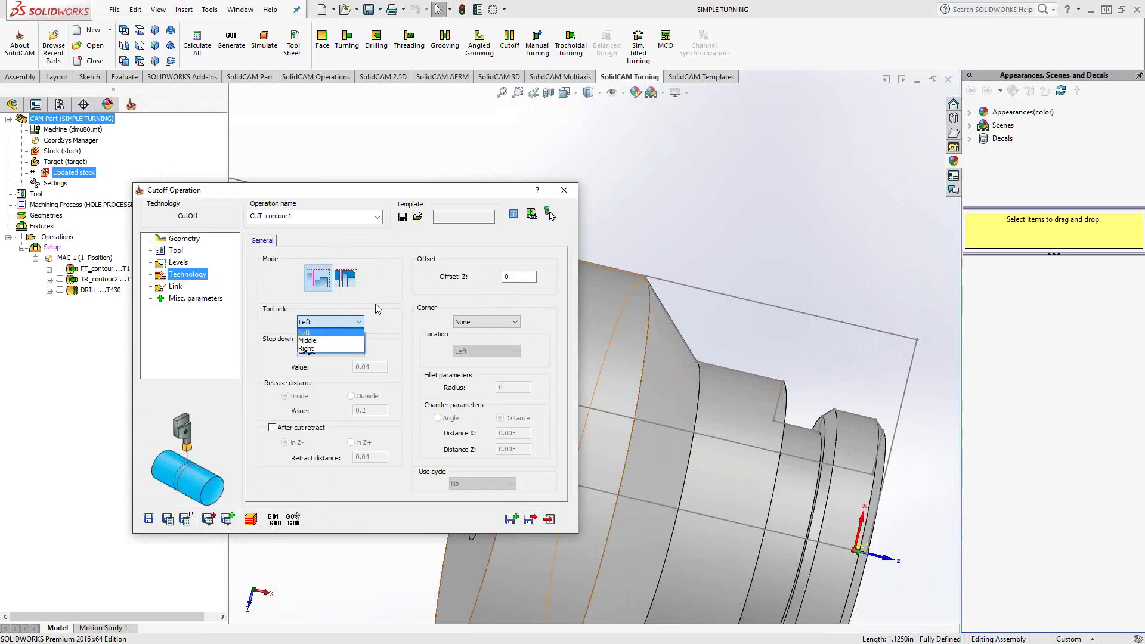
left_click(375, 303)
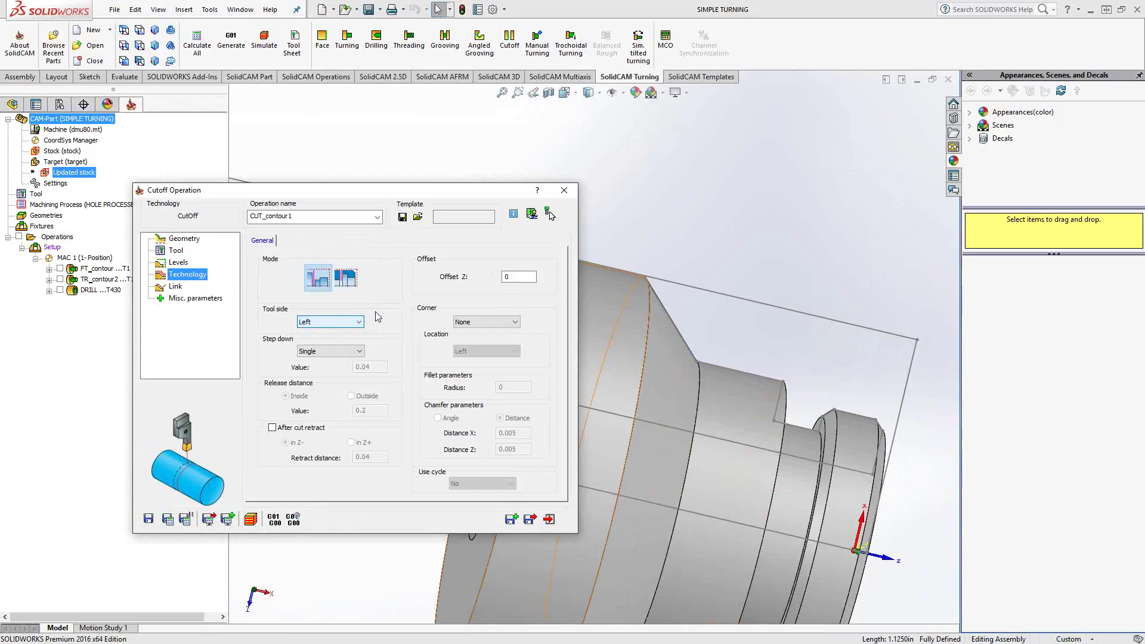
left_click(360, 352)
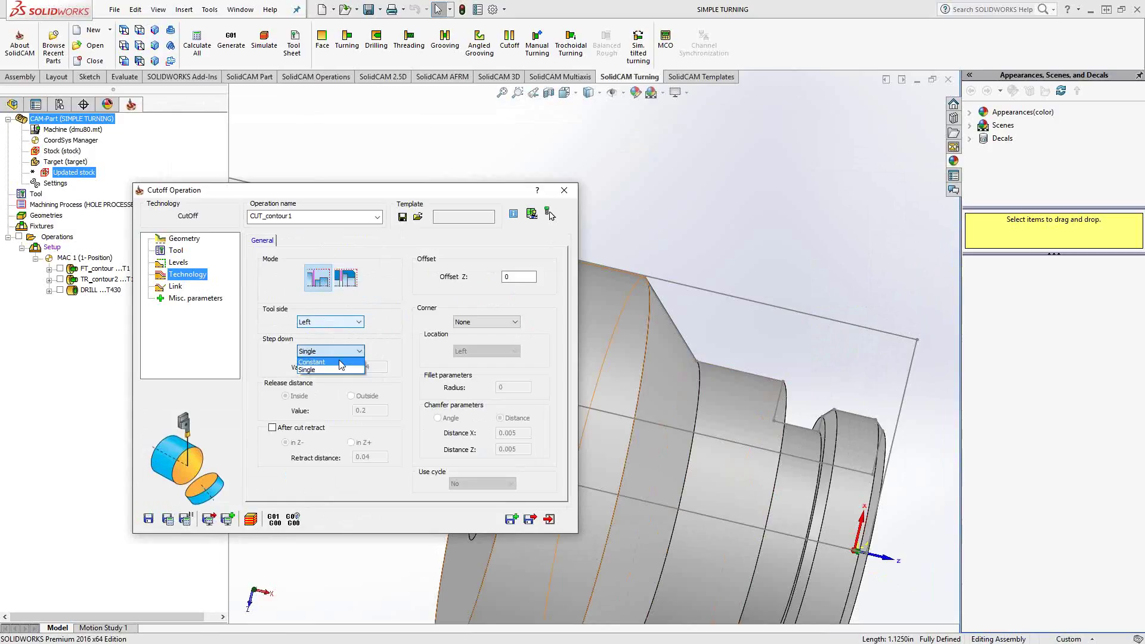
left_click(340, 362)
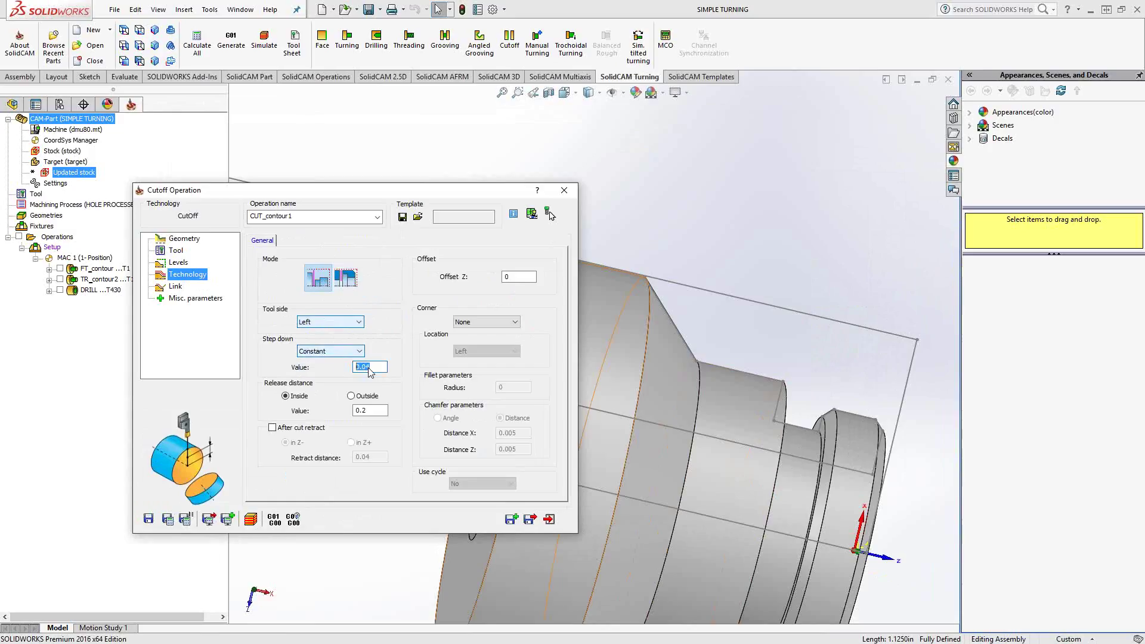
left_click(358, 351)
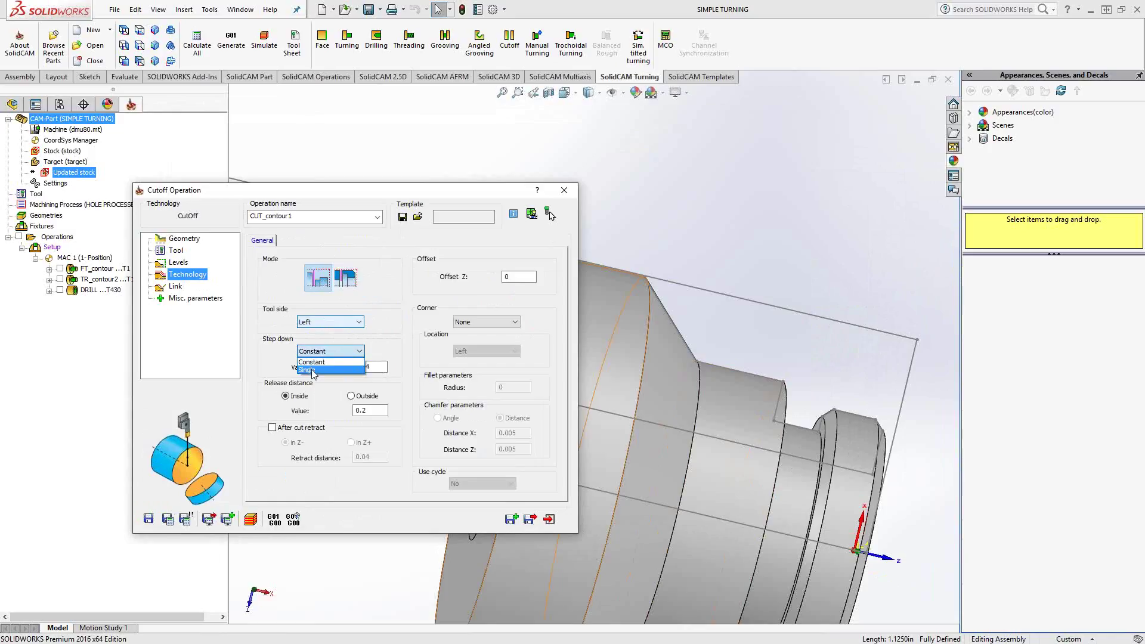
left_click(317, 370)
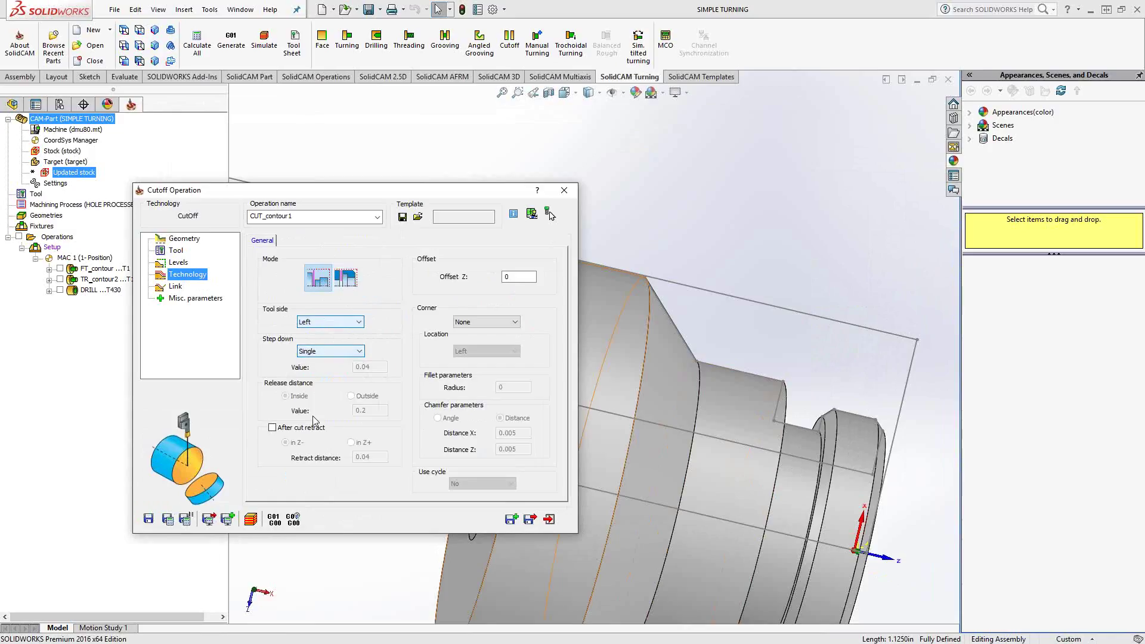
- Enter -.01 as the cutoff's Offset Z value
left_click(526, 276)
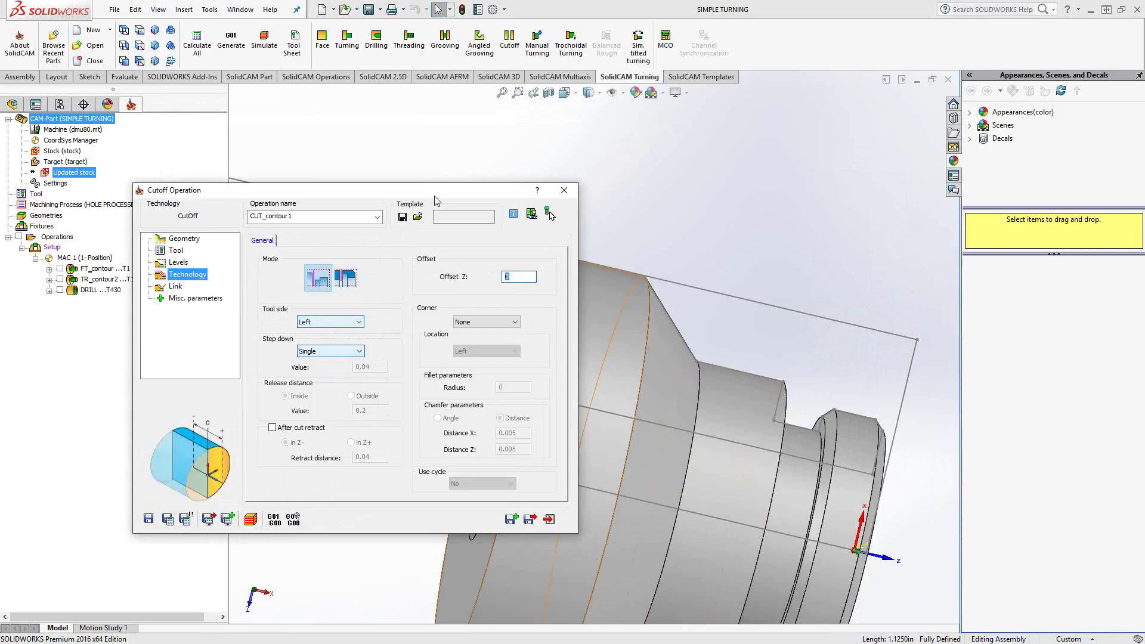
left_click_drag(456, 197, 345, 155)
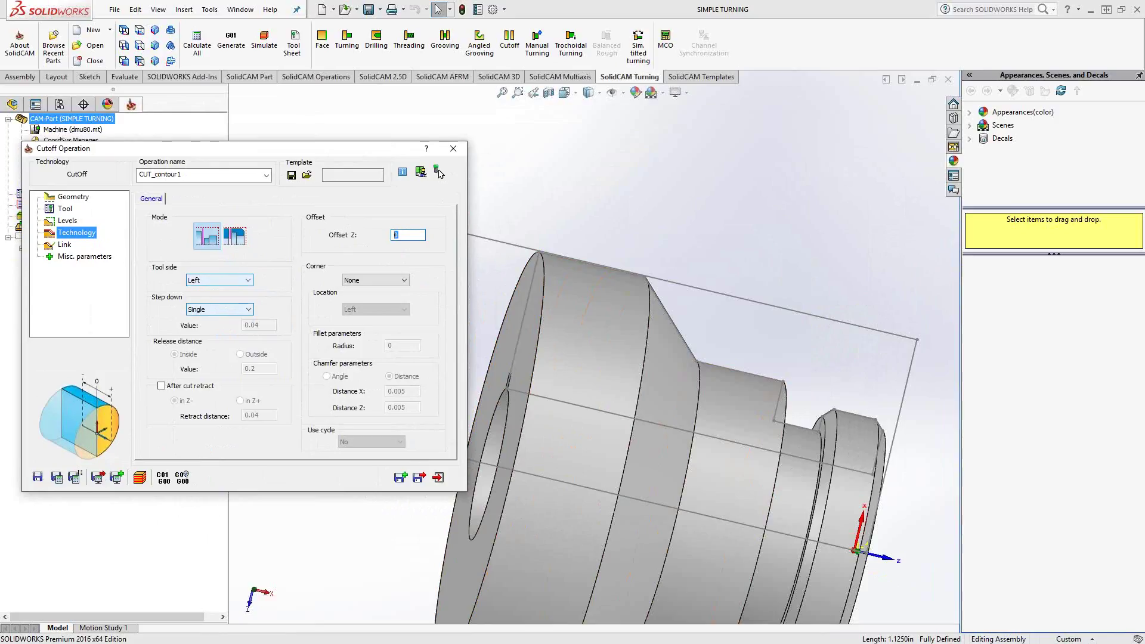
type("-.01")
- Calculate the -0.01 Z-offset cutoff toolpath and play it in the Turning simulation
left_click(56, 477)
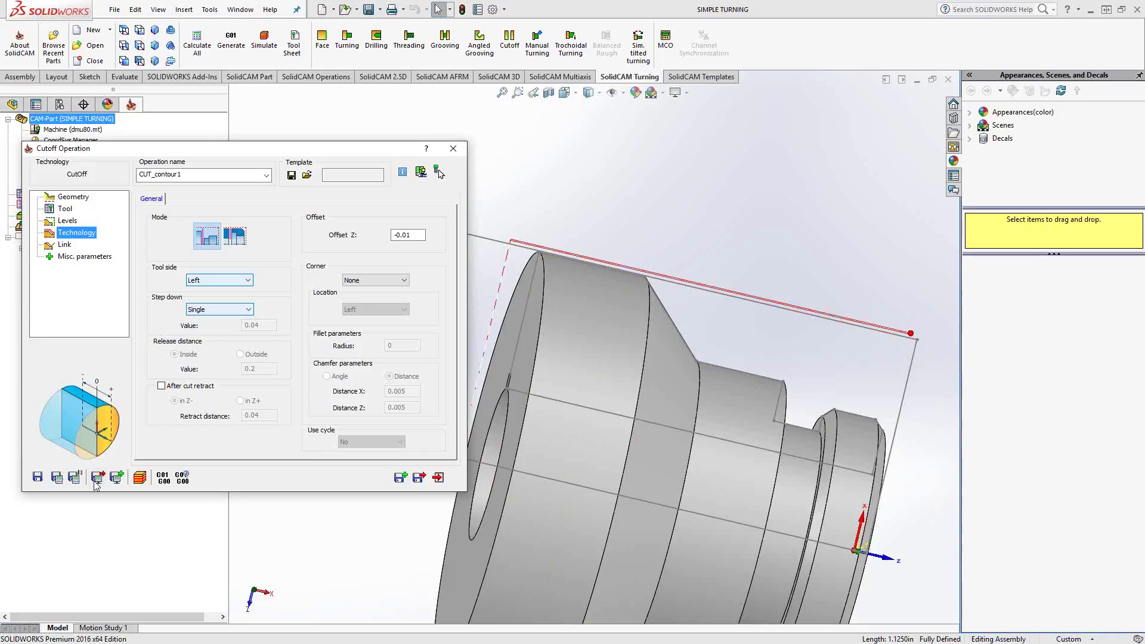
left_click(139, 477)
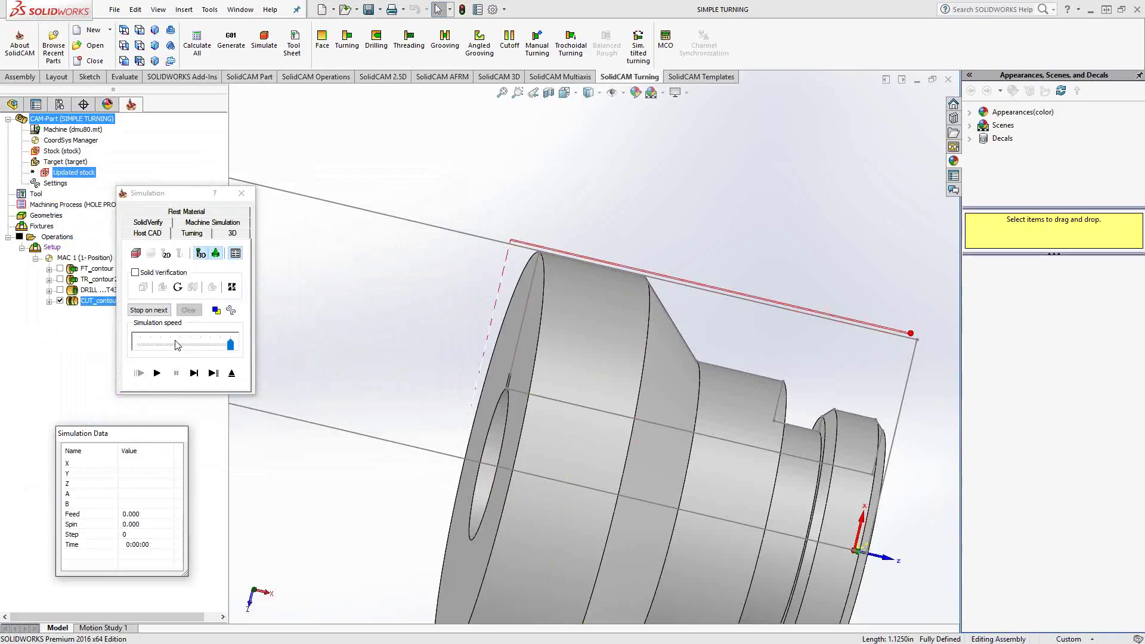
left_click(192, 233)
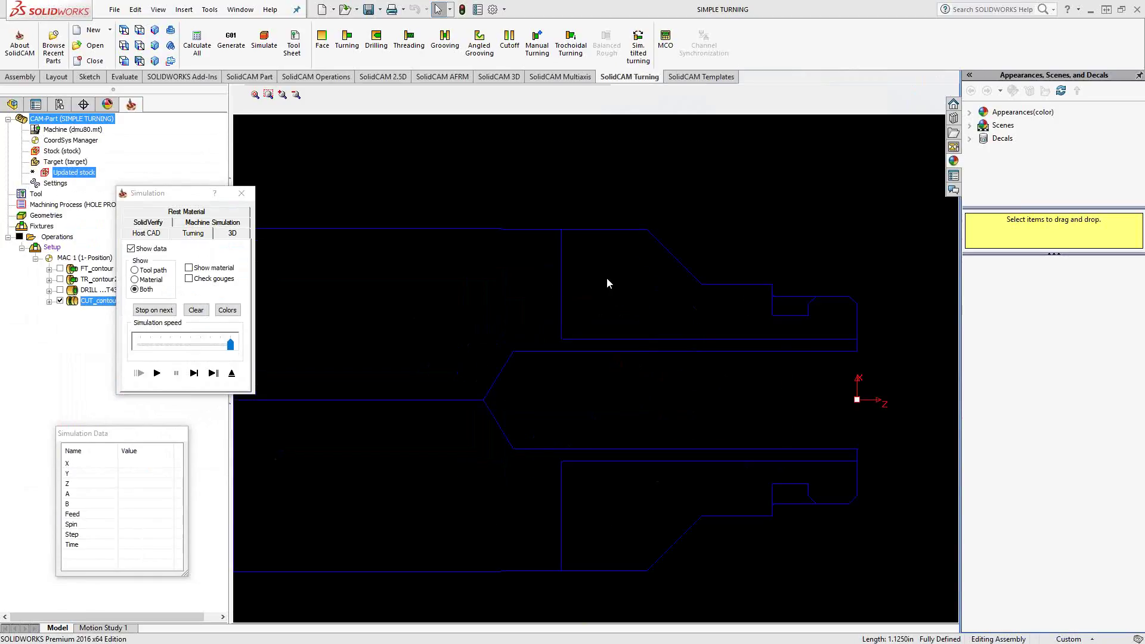
scroll(597, 280, "up", 3)
left_click(191, 374)
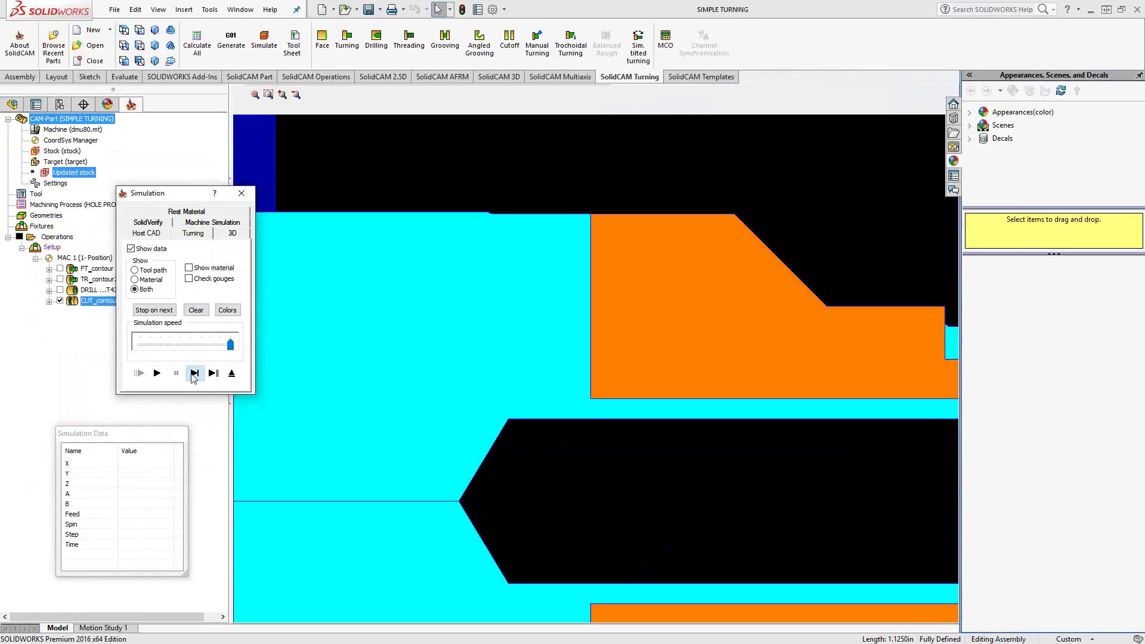
left_click(194, 374)
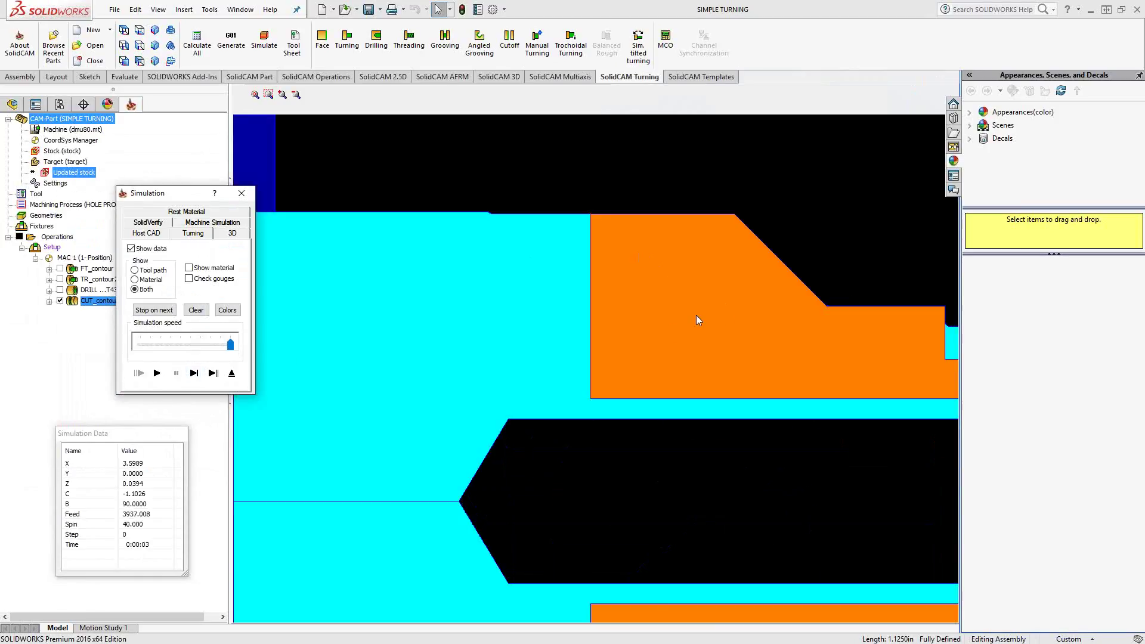
left_click(157, 373)
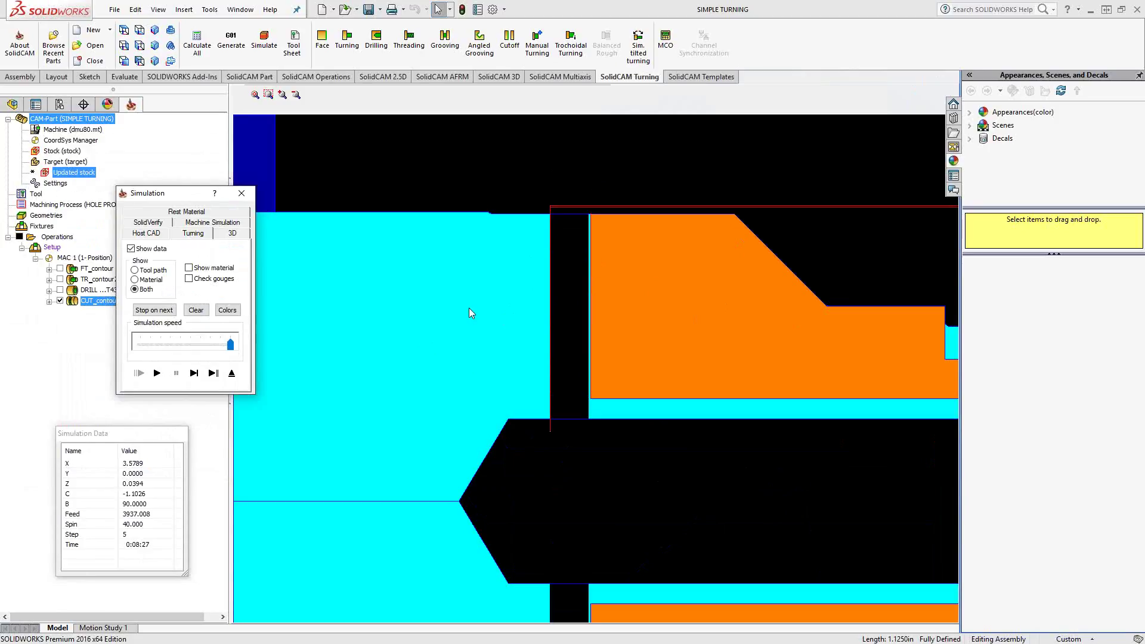
left_click(231, 373)
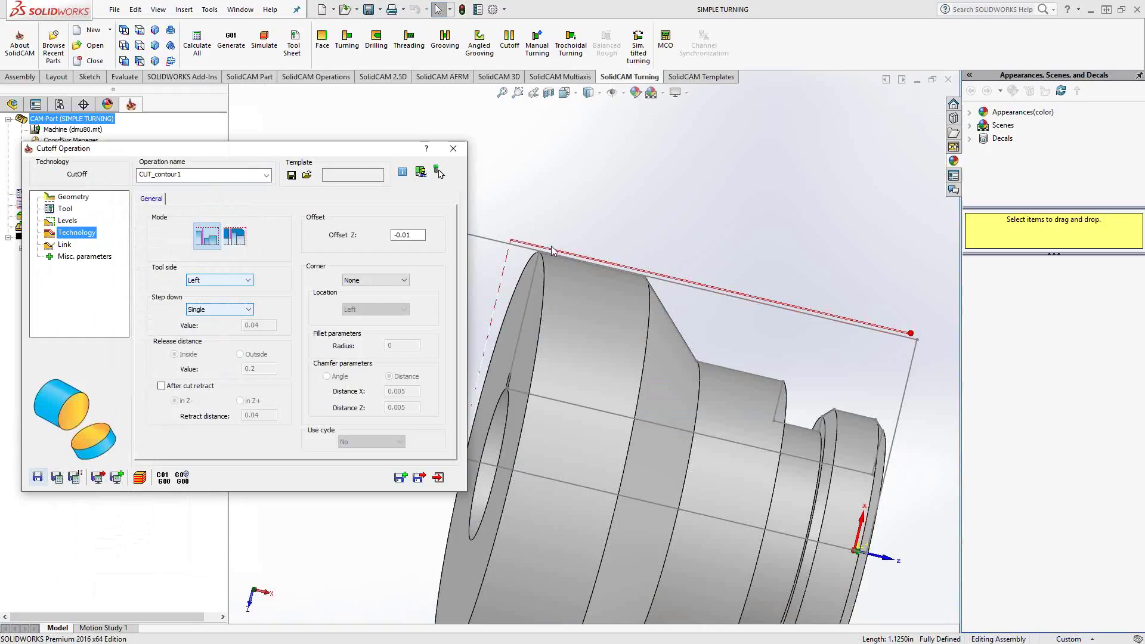
- Set the corner treatment to Chamfer with Location Both
left_click(403, 281)
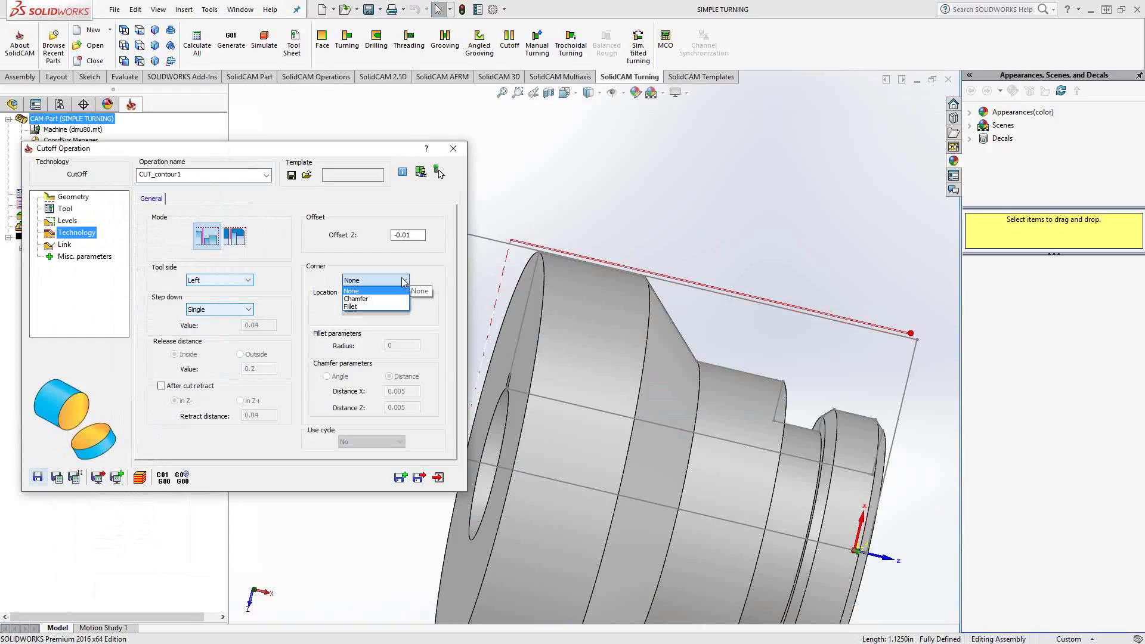
left_click(371, 299)
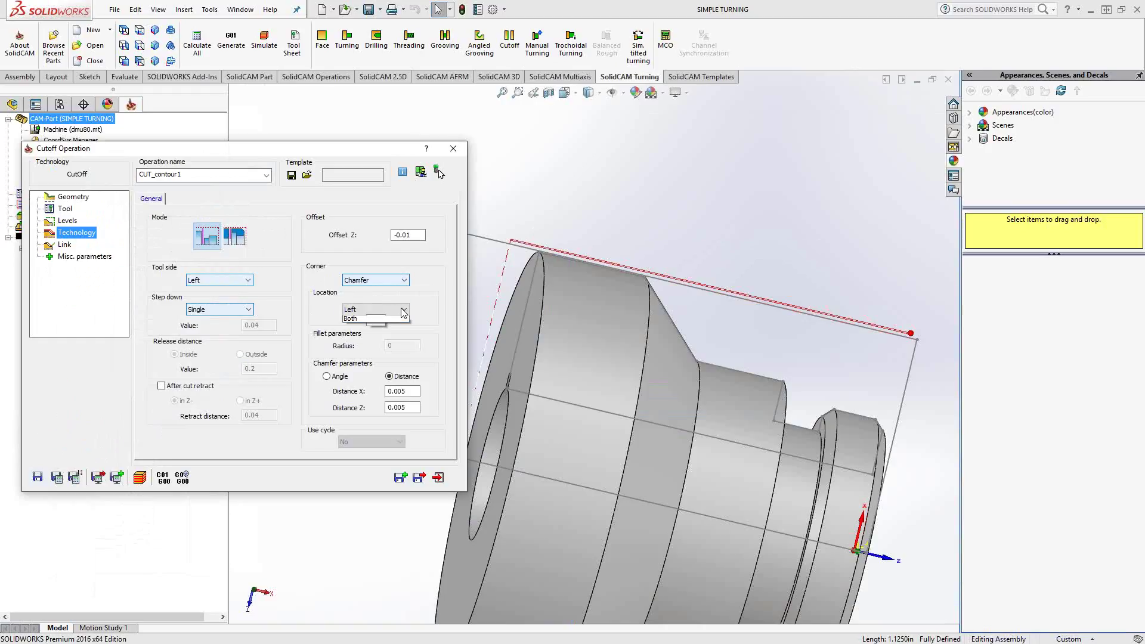
left_click(404, 310)
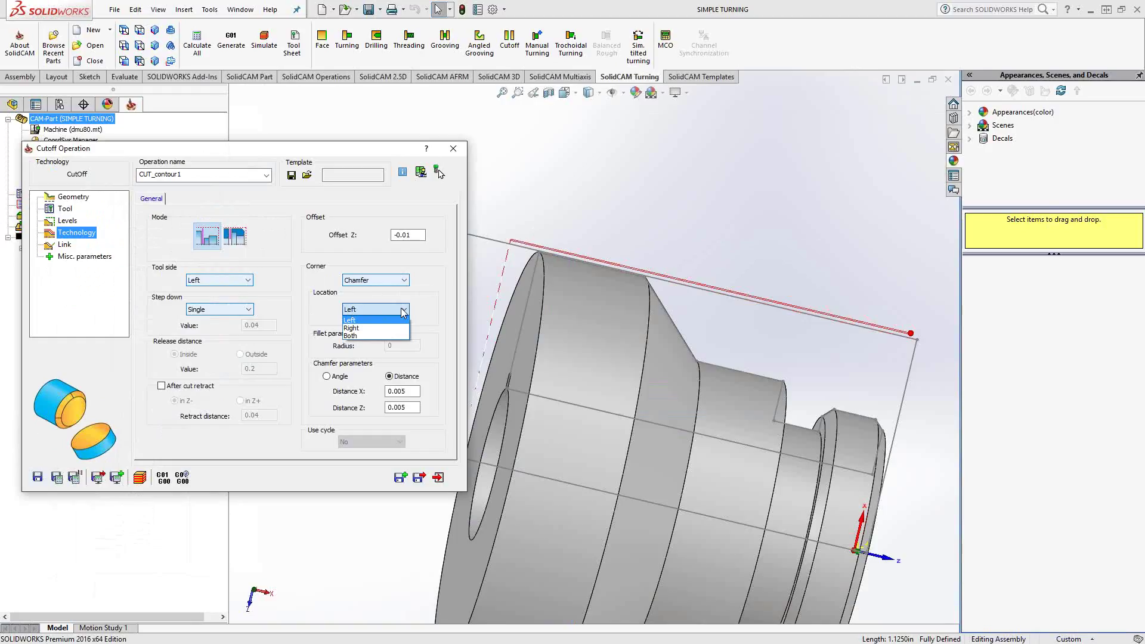
left_click(371, 336)
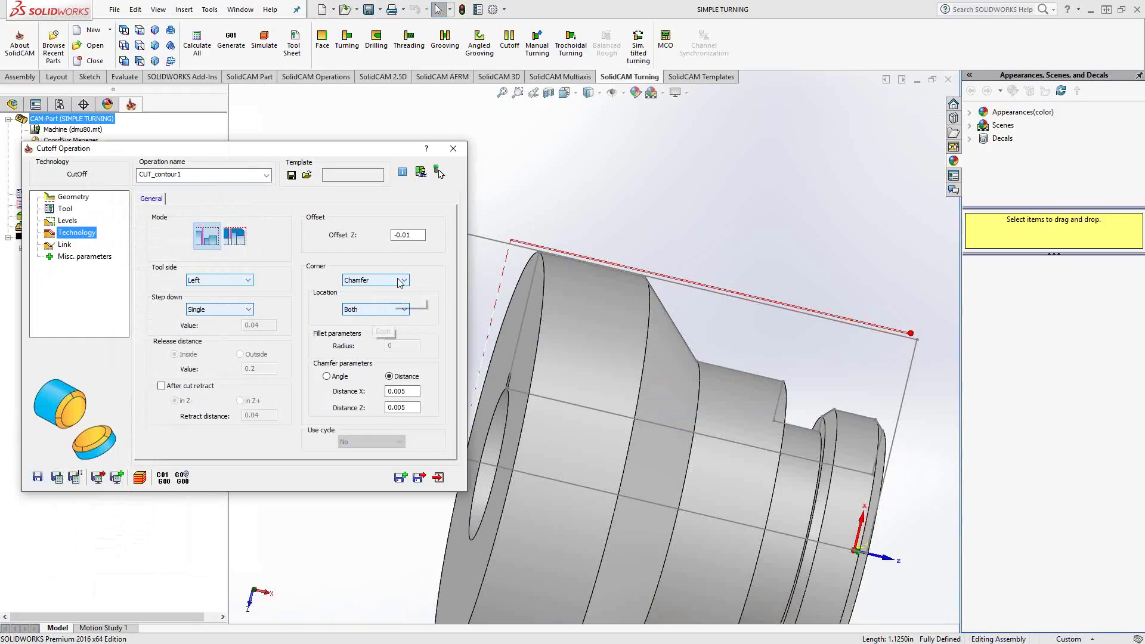
left_click(373, 280)
left_click(366, 307)
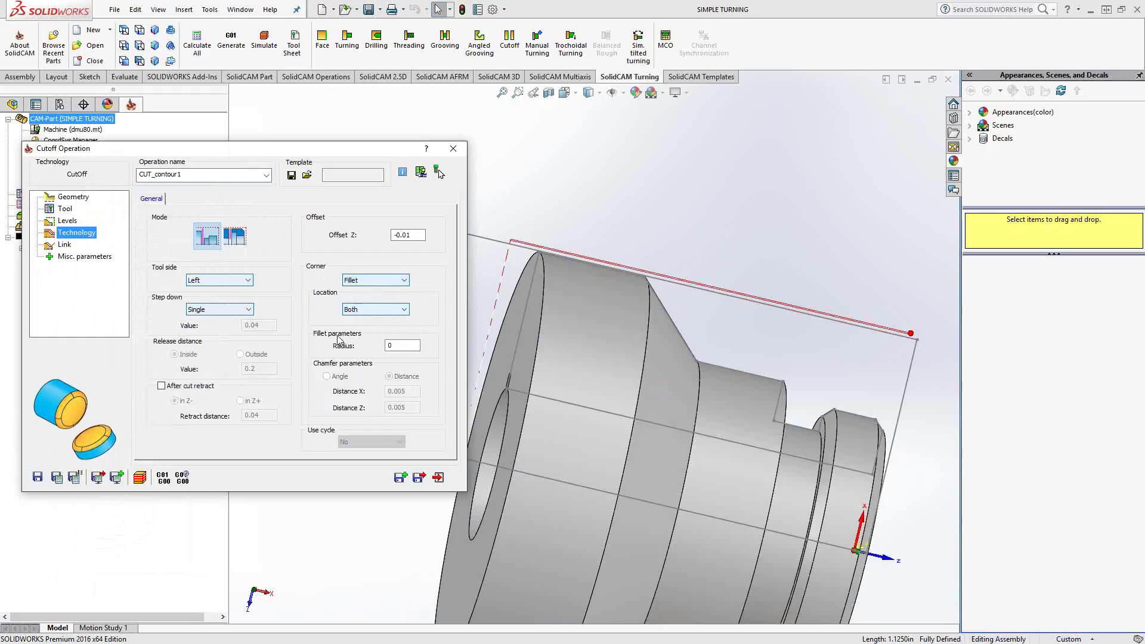
left_click(375, 281)
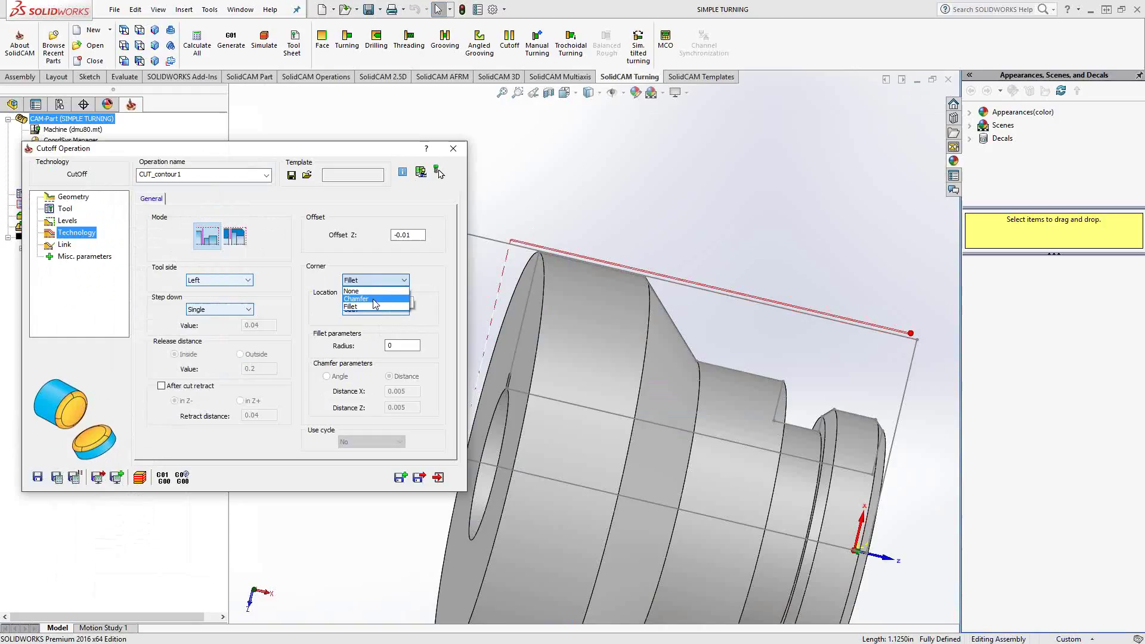
left_click(372, 299)
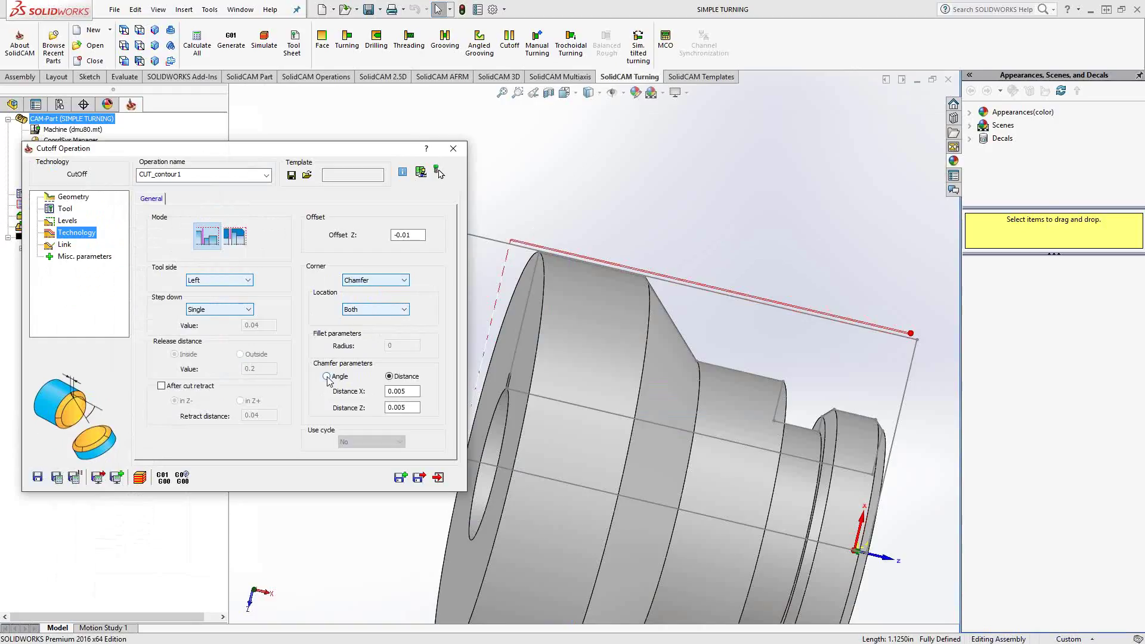
- Define the chamfer by a 45 angle with Distance Z 0.01
left_click(327, 377)
left_click(388, 407)
key("shift+Home")
type(".01")
- Recalculate the chamfered cutoff and play it in the Turning simulation to check both chamfers
left_click(57, 477)
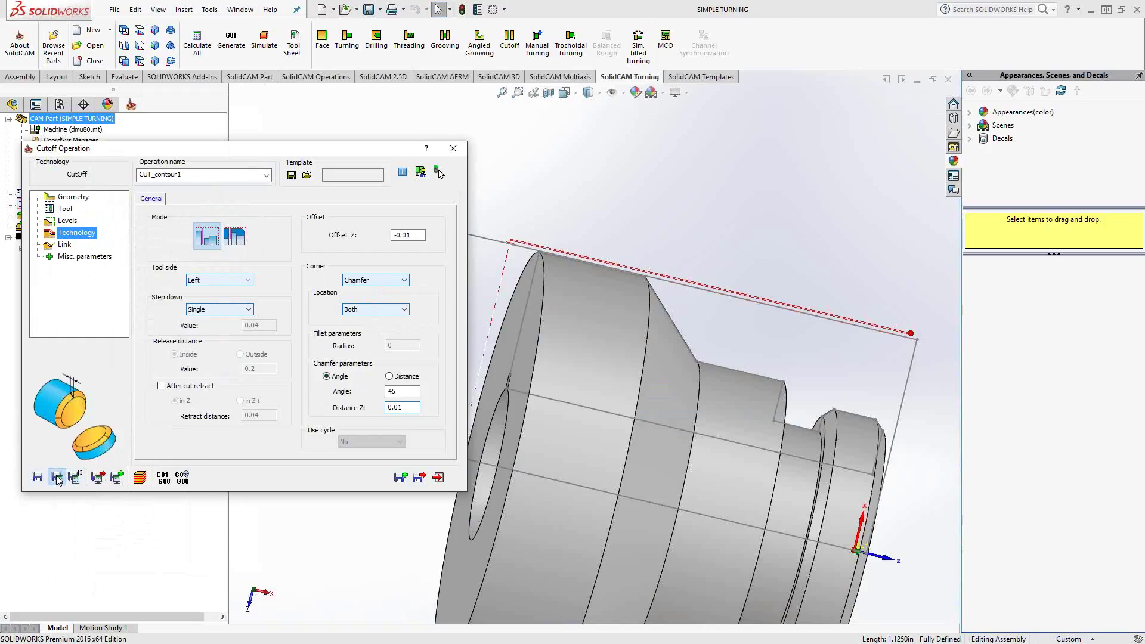
left_click(138, 478)
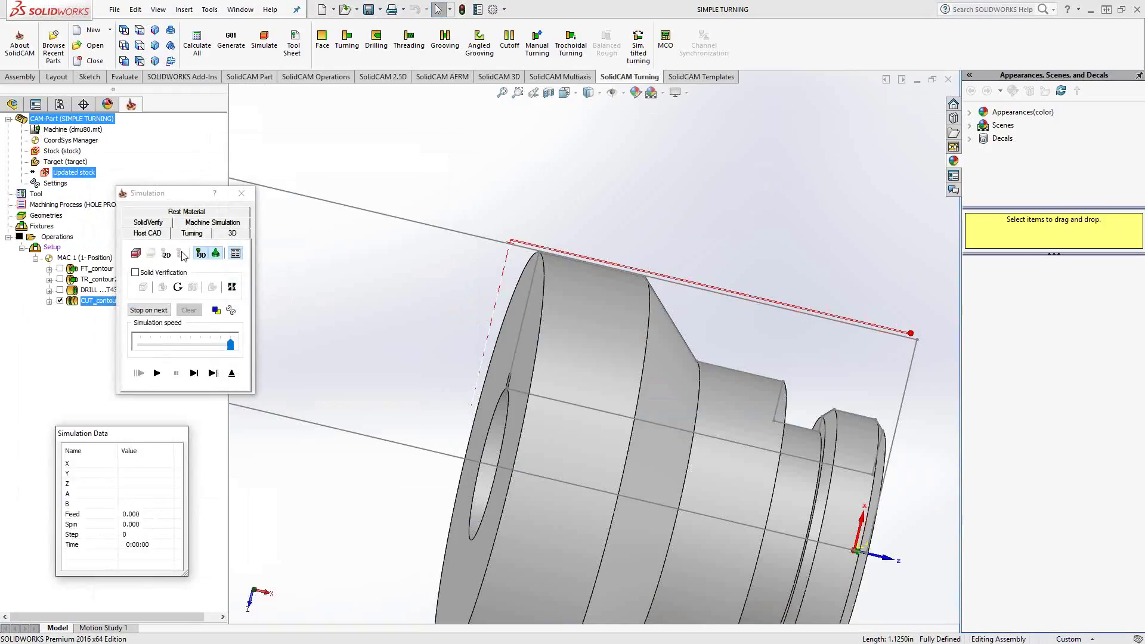
left_click(191, 234)
scroll(442, 292, "up", 5)
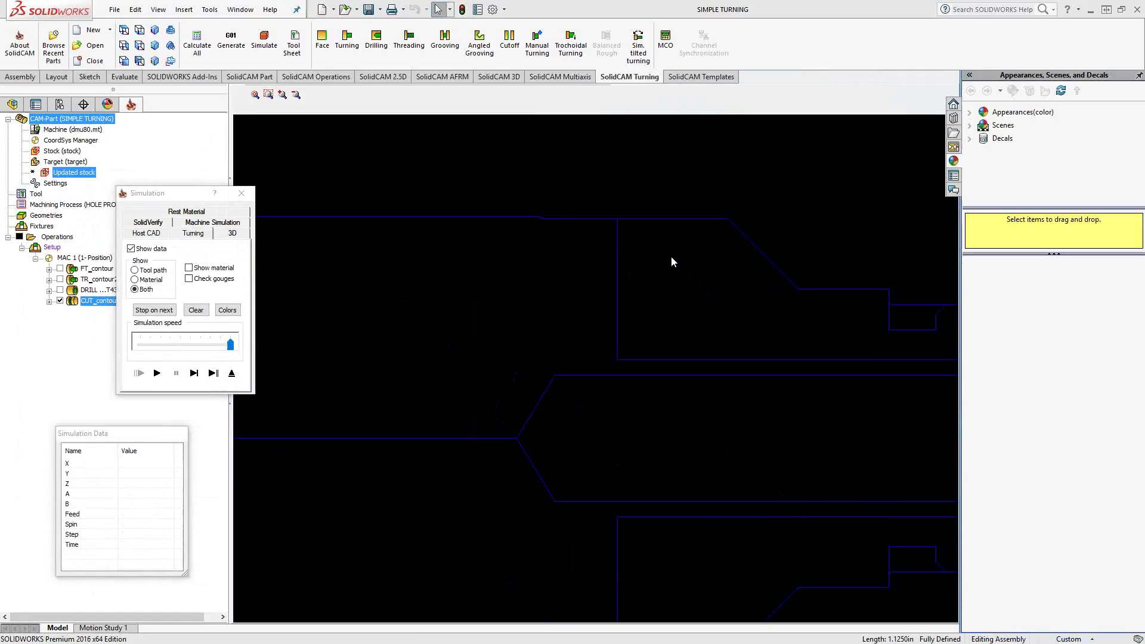
left_click(194, 373)
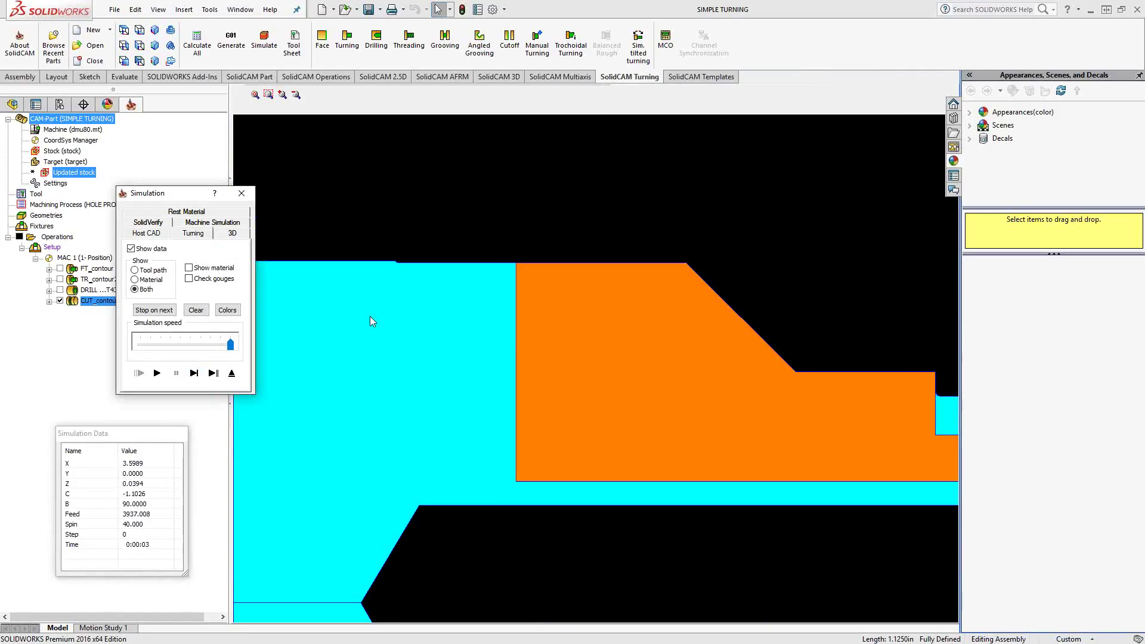
scroll(370, 316, "up", 2)
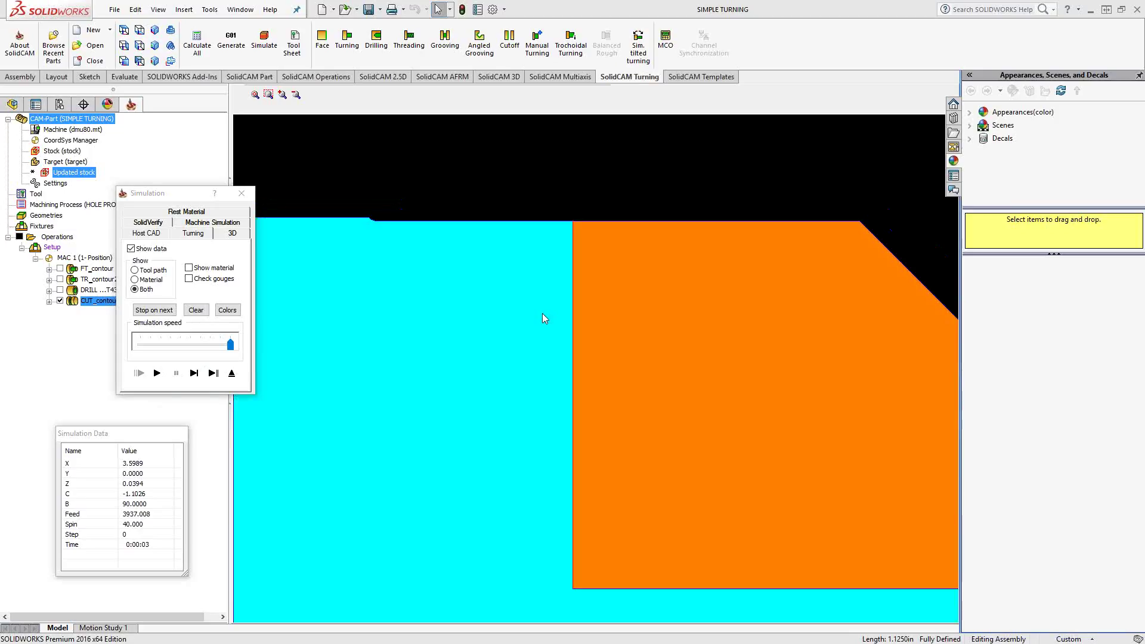
left_click(157, 373)
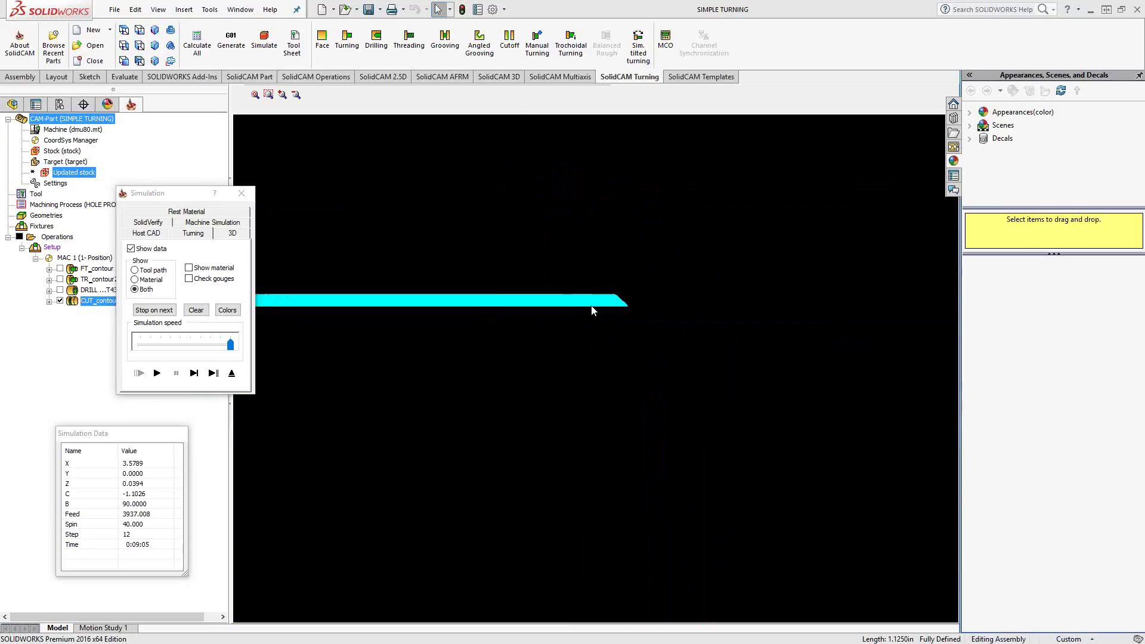
left_click(159, 375)
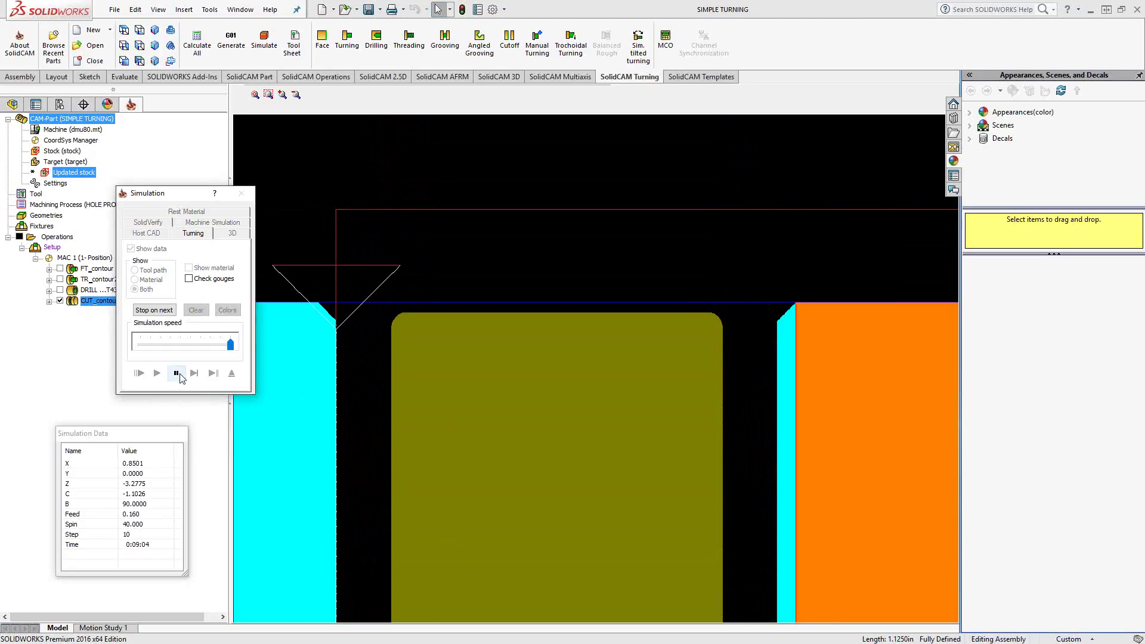
- Leave the simulation, Save & Exit the cutoff operation, and orbit the part
left_click(232, 374)
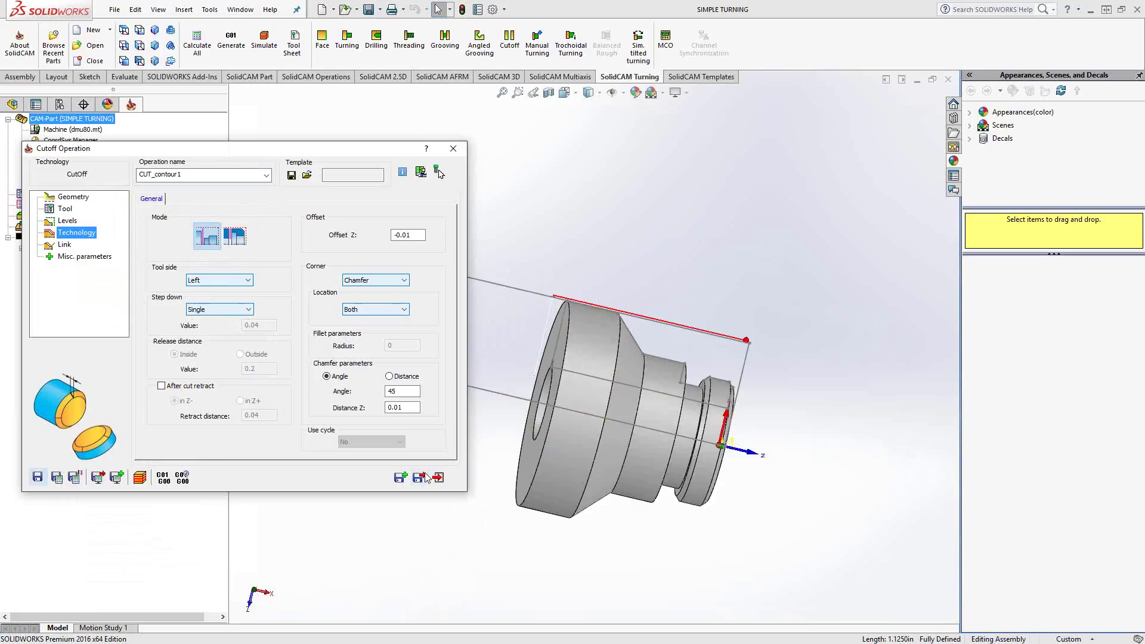
left_click(441, 479)
middle_click_drag(472, 394, 528, 394)
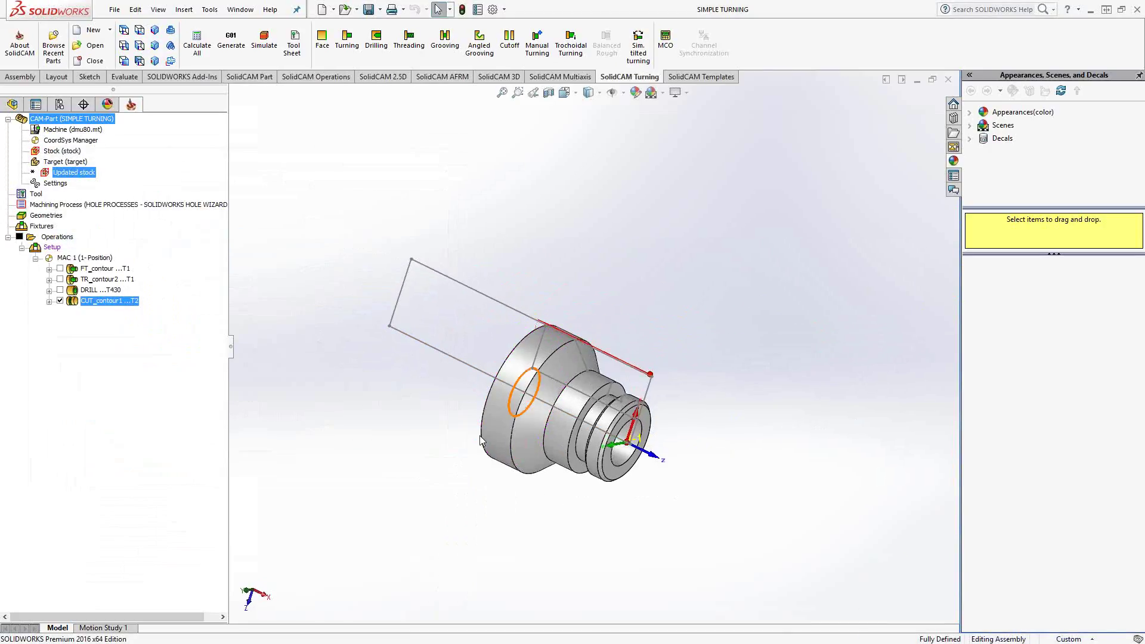